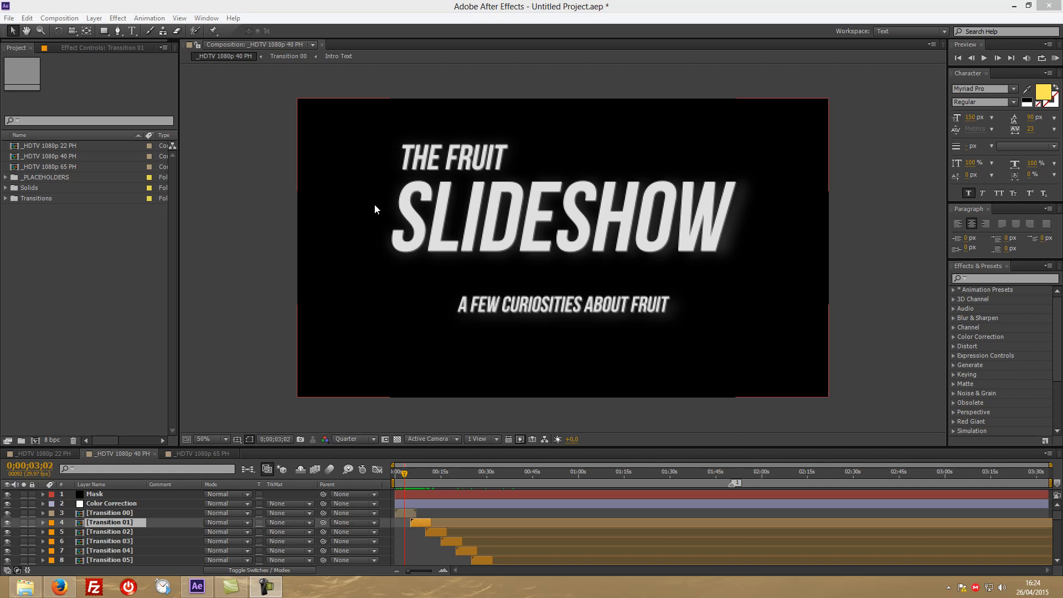
Step: Preview the opening title and first transition in the _HDTV 1080p 65 PH composition
{"action": "left_click", "coordinate": [403, 474]}
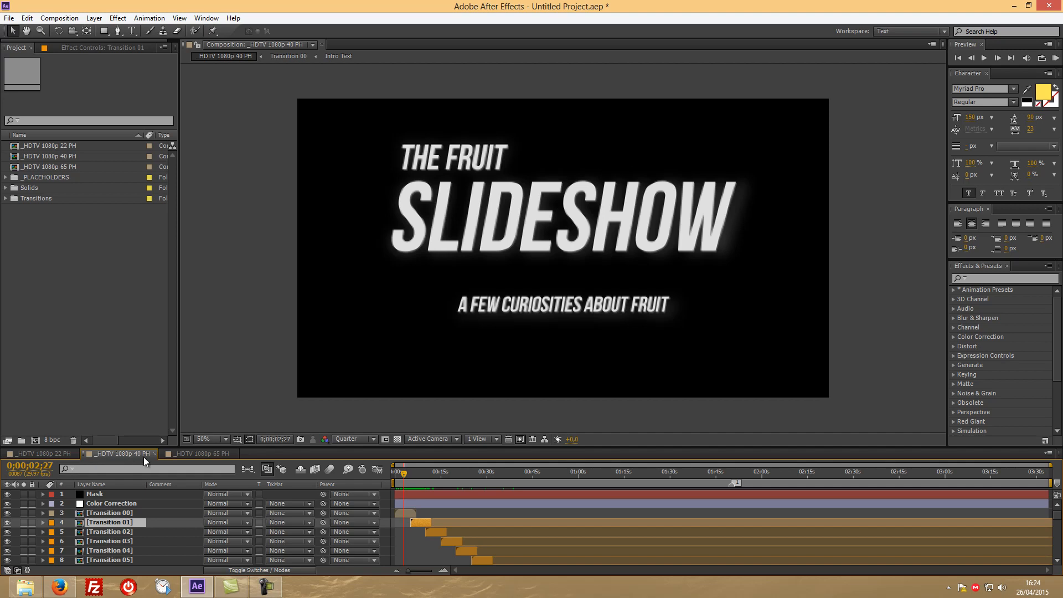
{"action": "left_click", "coordinate": [196, 455]}
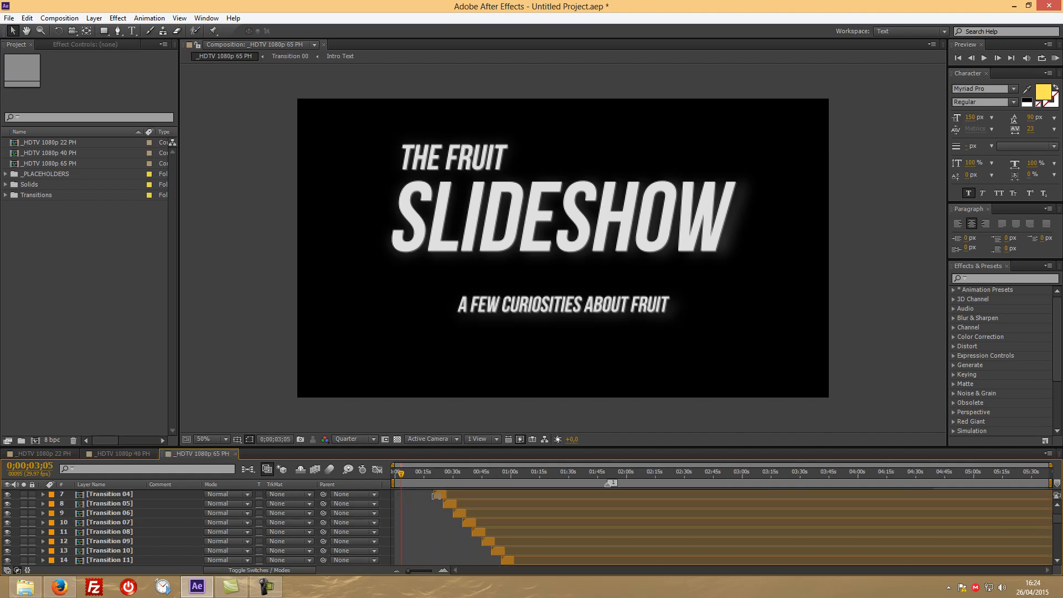
{"action": "left_click_drag", "start_coordinate": [401, 471], "coordinate": [399, 471]}
{"action": "left_click", "coordinate": [404, 513]}
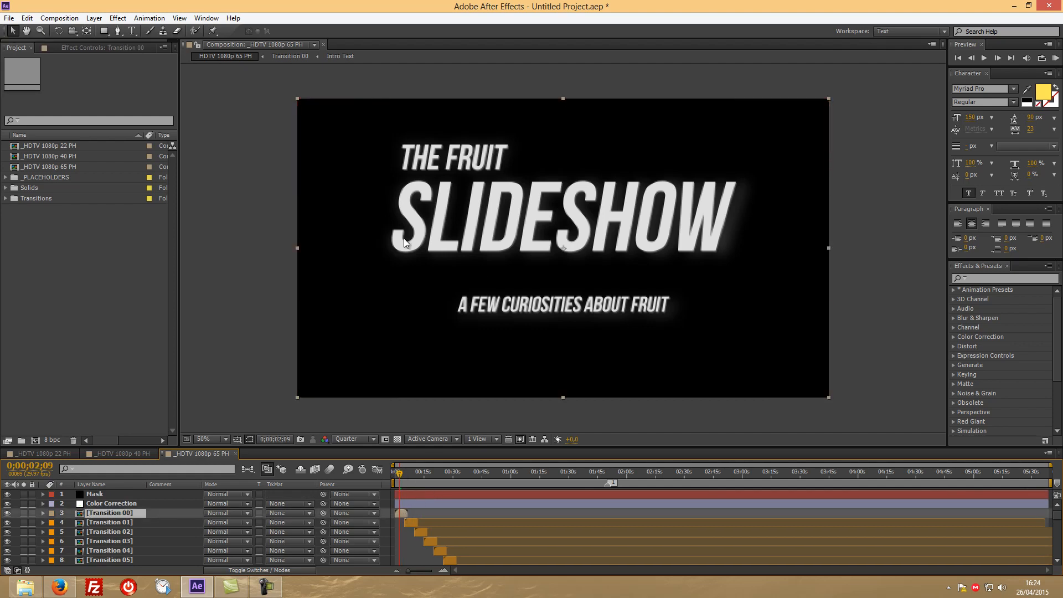
{"action": "left_click_drag", "start_coordinate": [397, 474], "coordinate": [408, 474]}
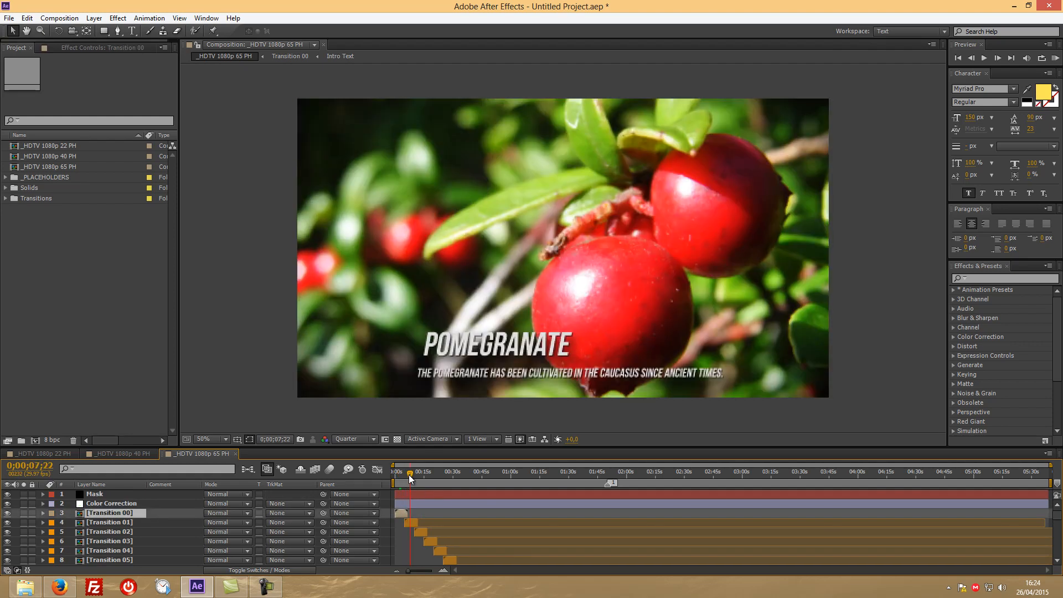
{"action": "left_click", "coordinate": [413, 523]}
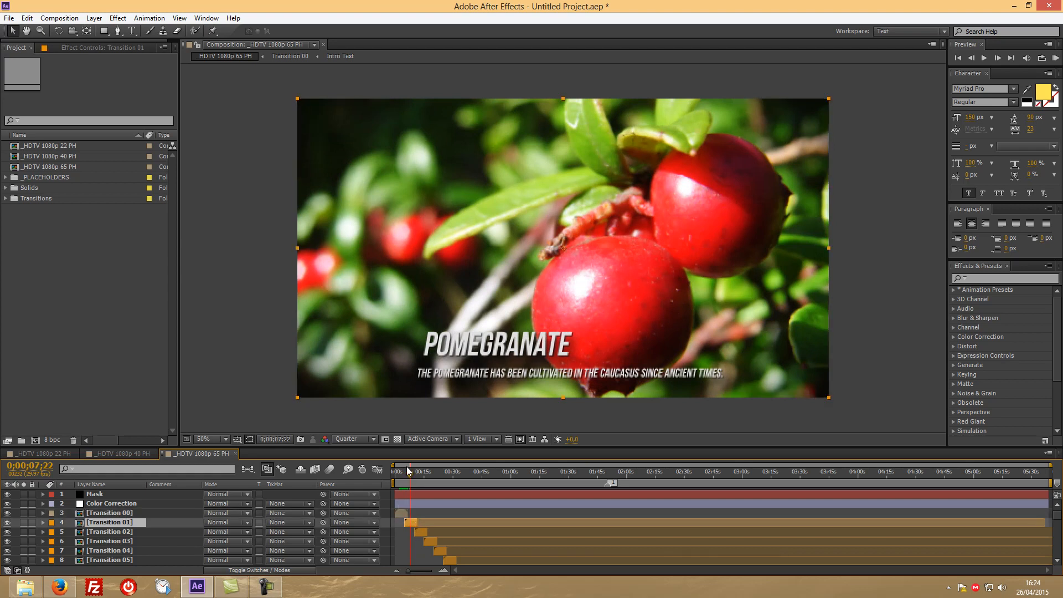
Step: Try trimming the _HDTV 1080p 65 PH composition to a work area ending at about 0;02;01;22, and undo the trim
{"action": "left_click_drag", "start_coordinate": [410, 473], "coordinate": [630, 474]}
{"action": "scroll", "coordinate": [580, 500], "scroll_direction": "down", "scroll_amount": 6}
{"action": "scroll", "coordinate": [625, 492], "scroll_direction": "down", "scroll_amount": 1}
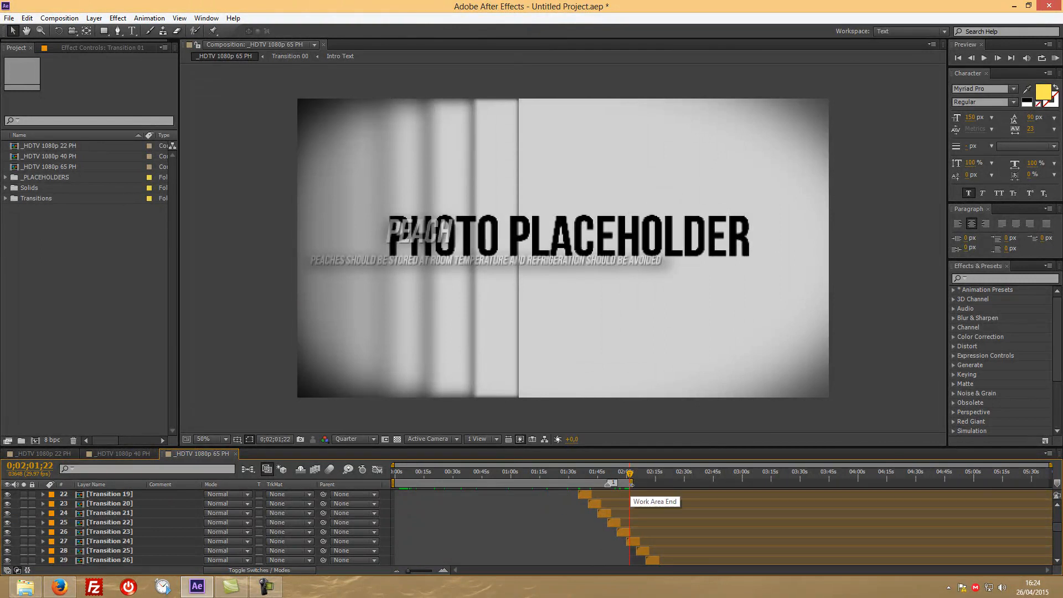
{"action": "right_click", "coordinate": [622, 484]}
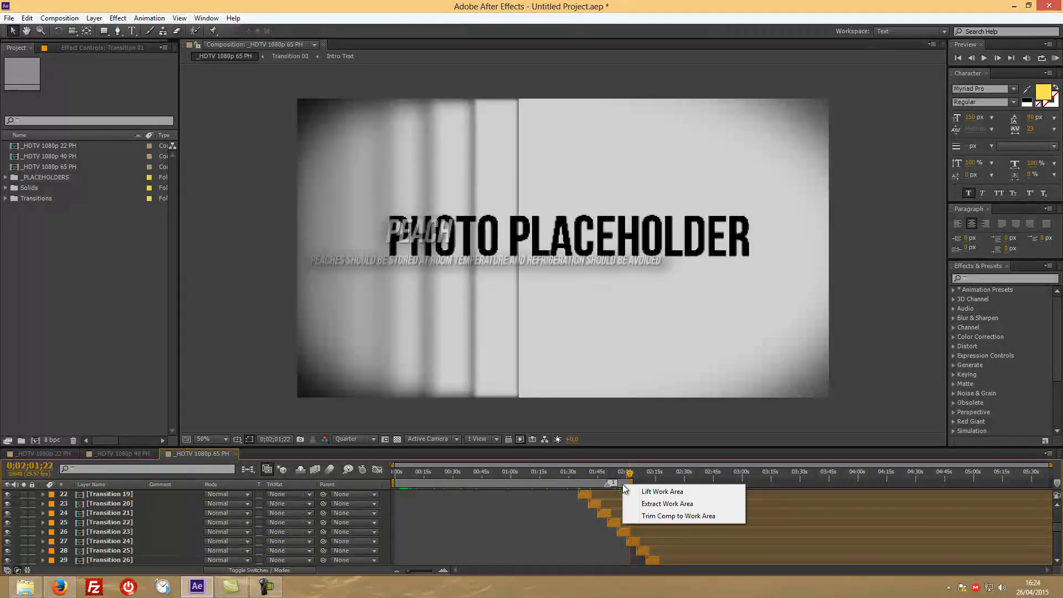
{"action": "left_click", "coordinate": [686, 515]}
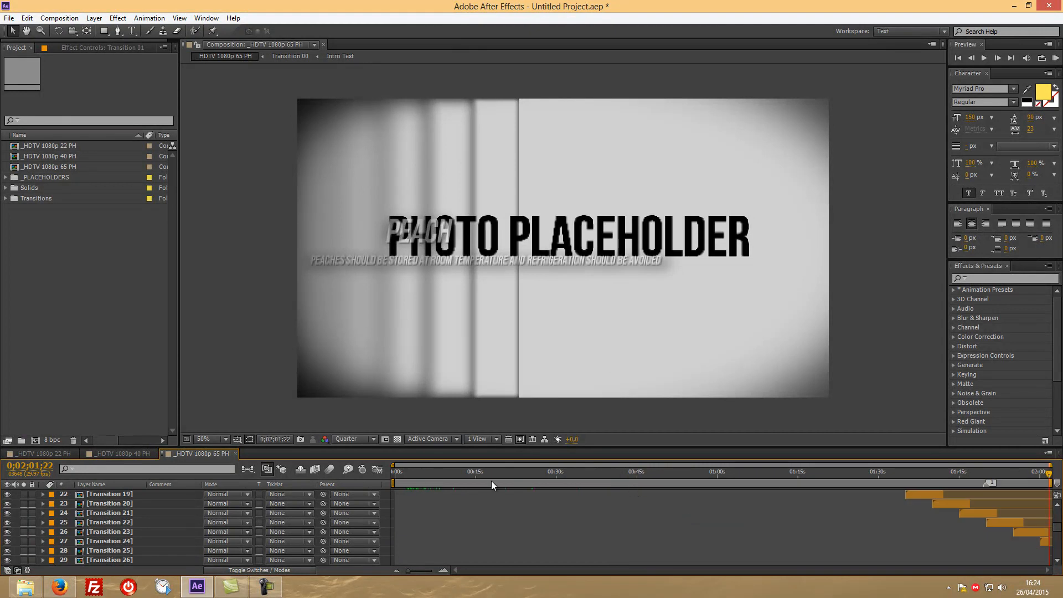
{"action": "key", "text": "ctrl+z"}
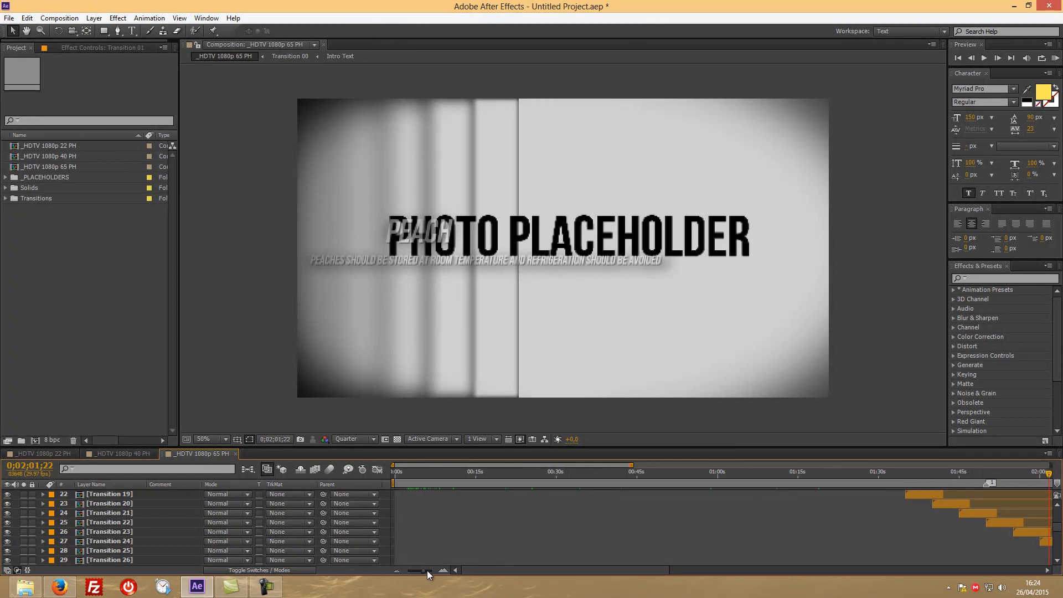
{"action": "left_click_drag", "start_coordinate": [425, 571], "coordinate": [398, 571]}
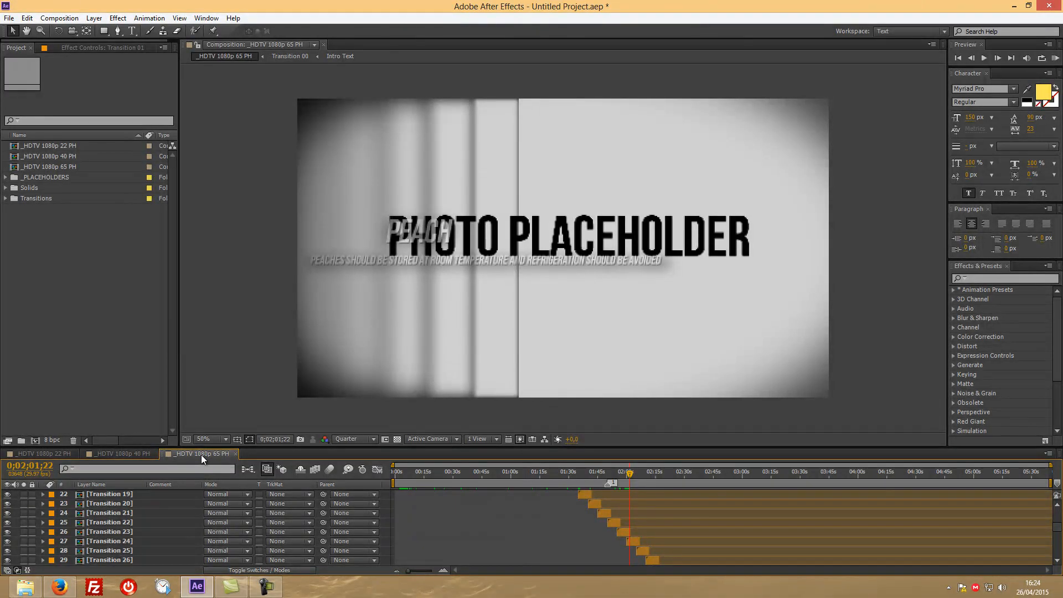
Step: Close the 65 PH and 40 PH compositions and move the 22 PH playhead to 0;00;02;23
{"action": "left_click", "coordinate": [236, 454]}
{"action": "left_click", "coordinate": [154, 453]}
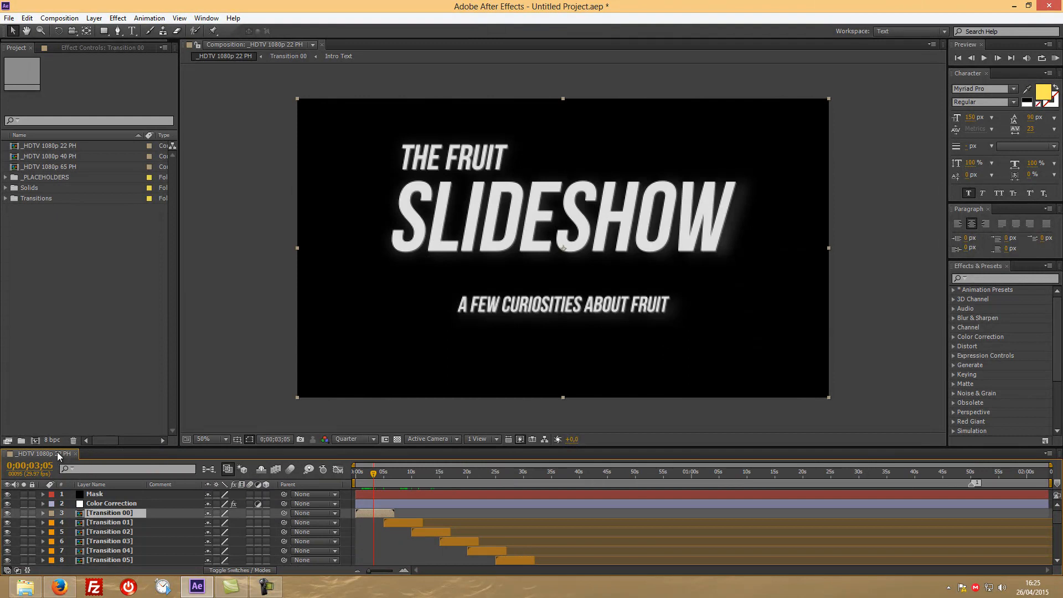
{"action": "mouse_move", "coordinate": [370, 476]}
{"action": "left_mouse_down"}
{"action": "mouse_move", "coordinate": [361, 476]}
{"action": "mouse_move", "coordinate": [371, 476]}
{"action": "left_mouse_up"}
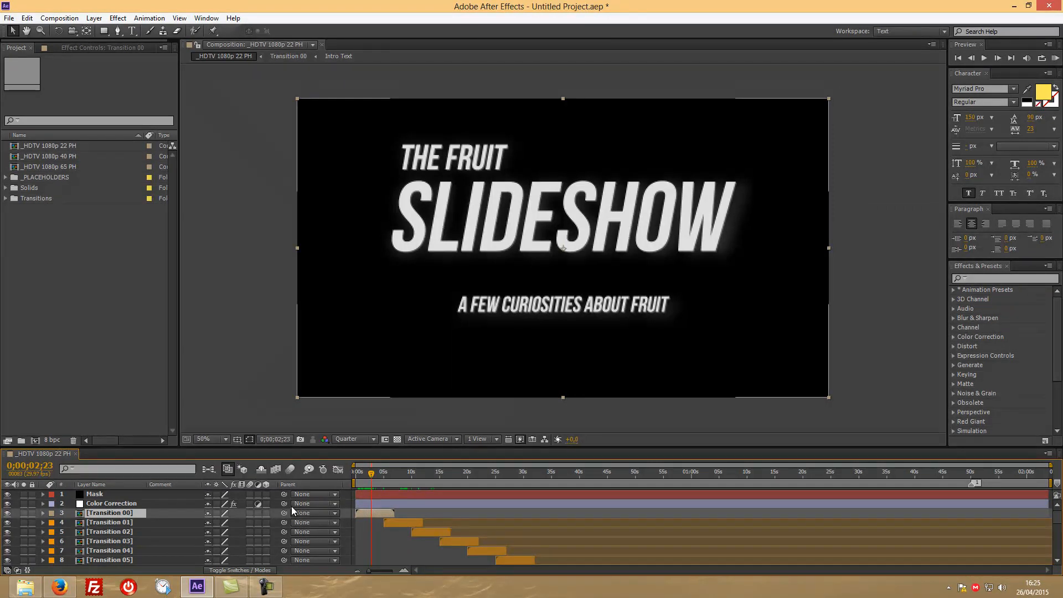
Step: Check the Transition 000 layer near the end of the stack, and open the Transition 00 composition
{"action": "scroll", "coordinate": [138, 515], "scroll_direction": "down", "scroll_amount": 6}
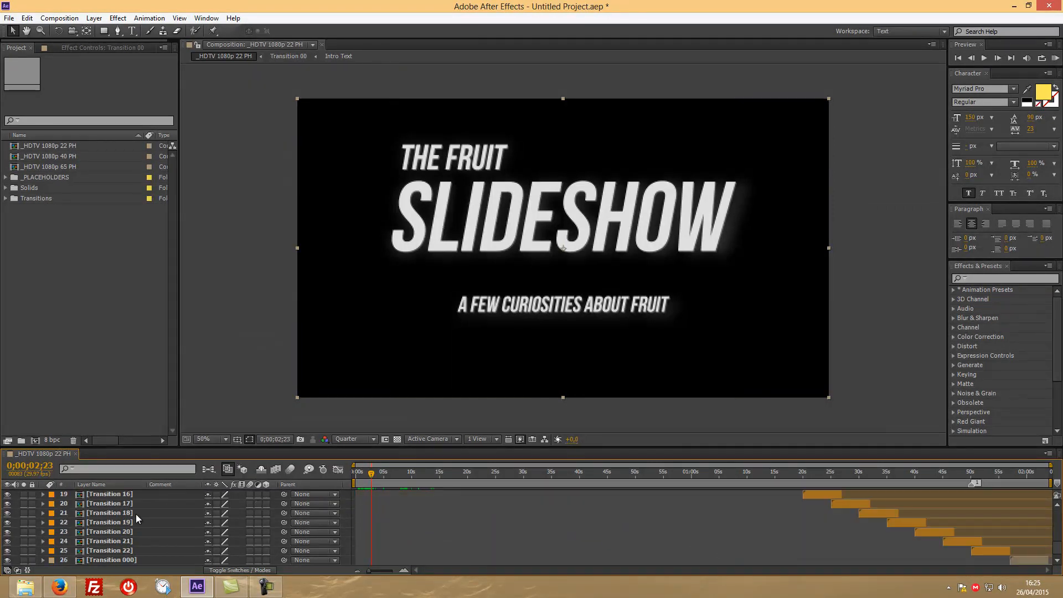
{"action": "left_click", "coordinate": [120, 560]}
{"action": "scroll", "coordinate": [128, 534], "scroll_direction": "up", "scroll_amount": 6}
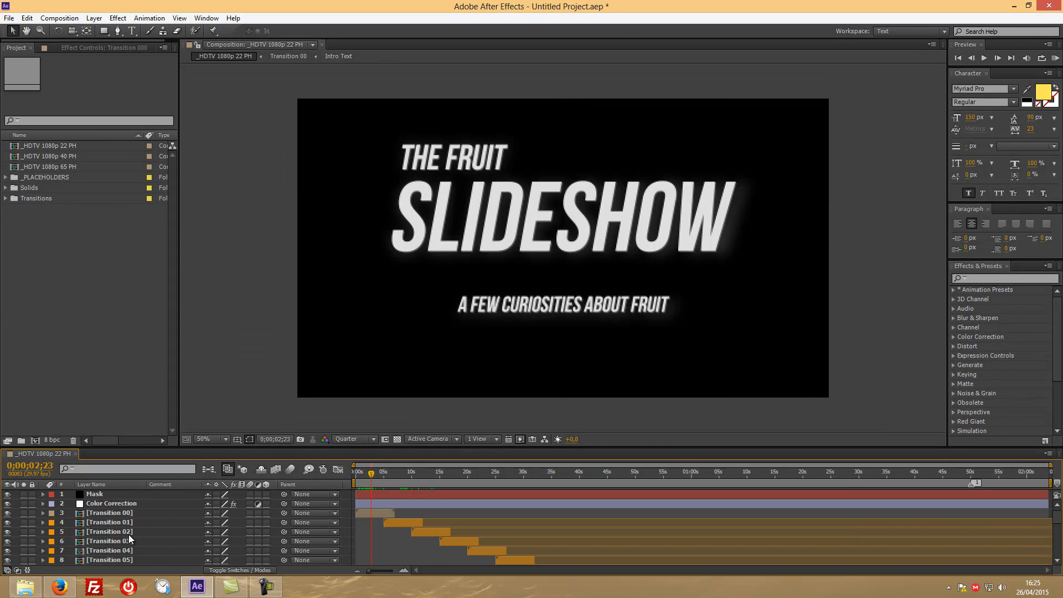
{"action": "left_click", "coordinate": [124, 513]}
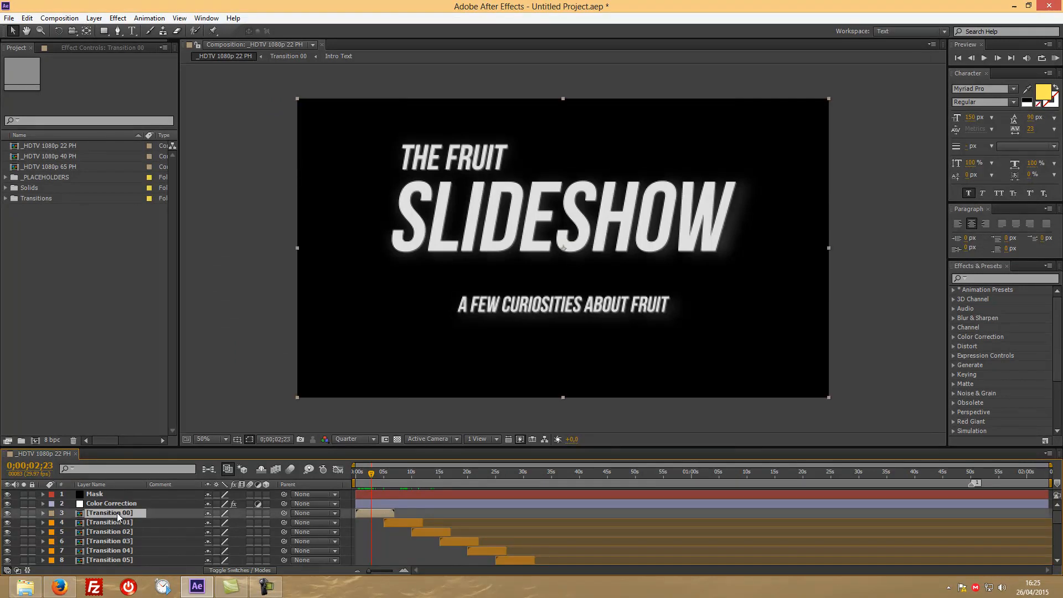
{"action": "double_click", "coordinate": [117, 513]}
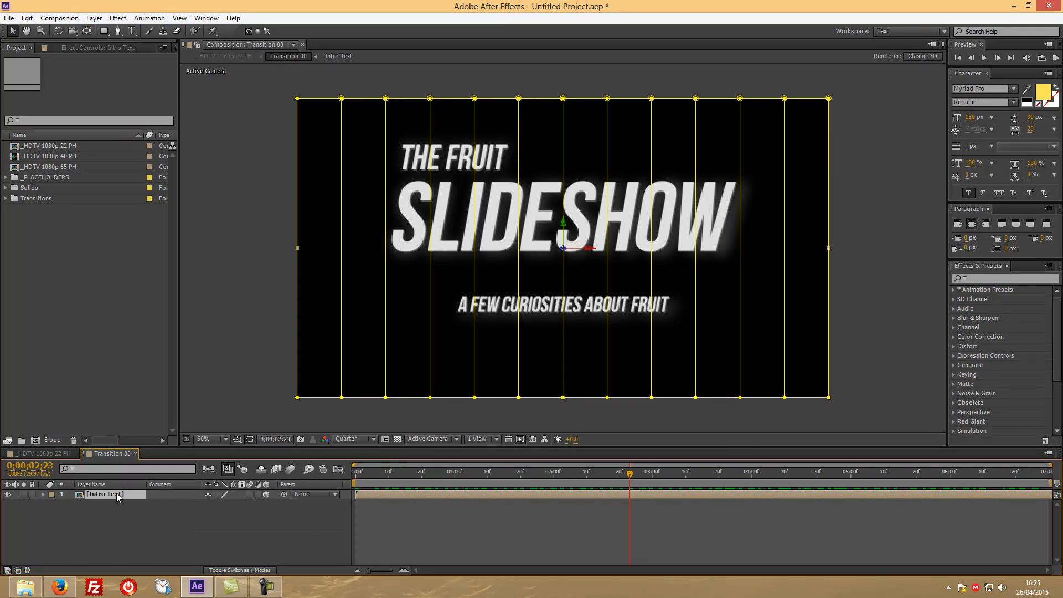
Step: Inspect the nested Intro Text composition, reveal its source in the project, and duplicate it
{"action": "double_click", "coordinate": [112, 494]}
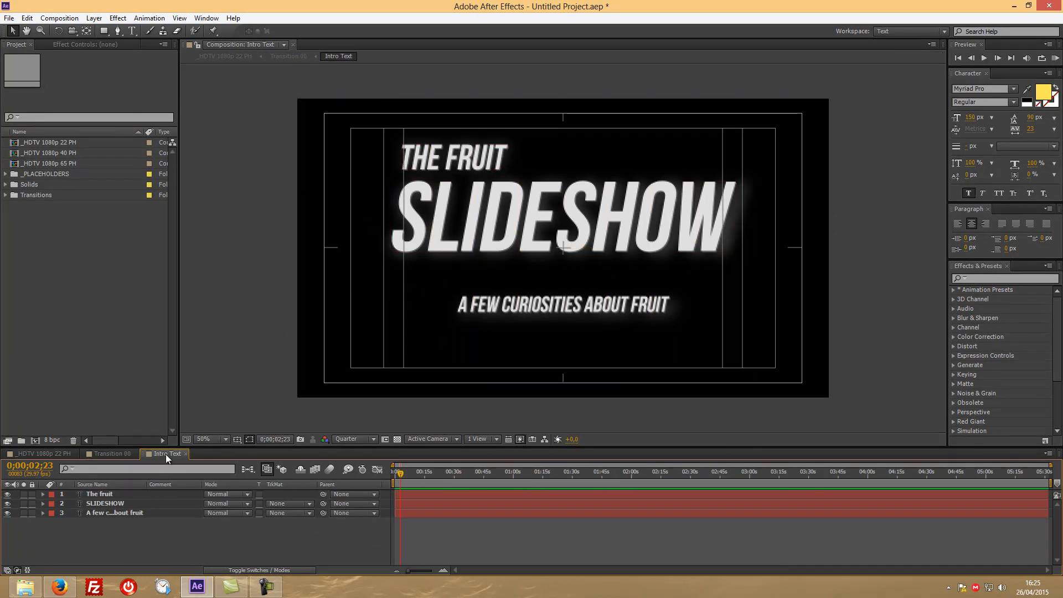
{"action": "left_click", "coordinate": [186, 454]}
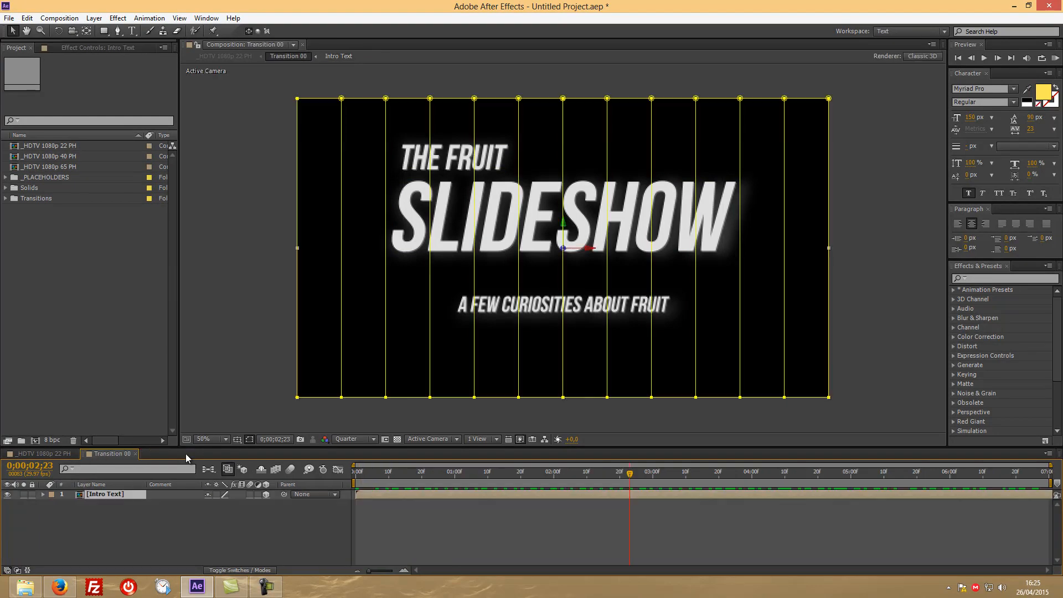
{"action": "right_click", "coordinate": [120, 487]}
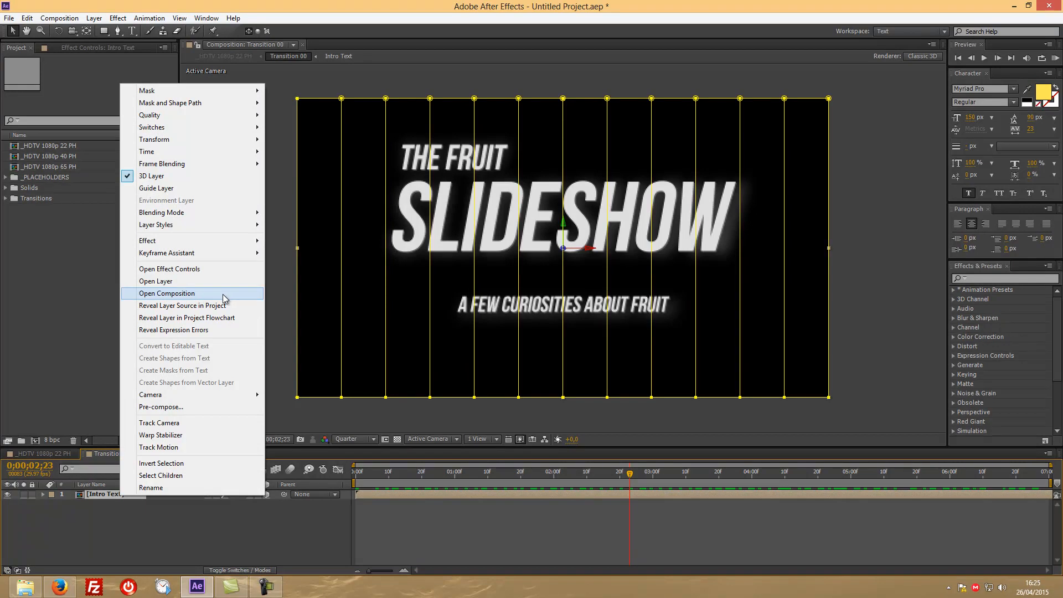
{"action": "left_click", "coordinate": [190, 306]}
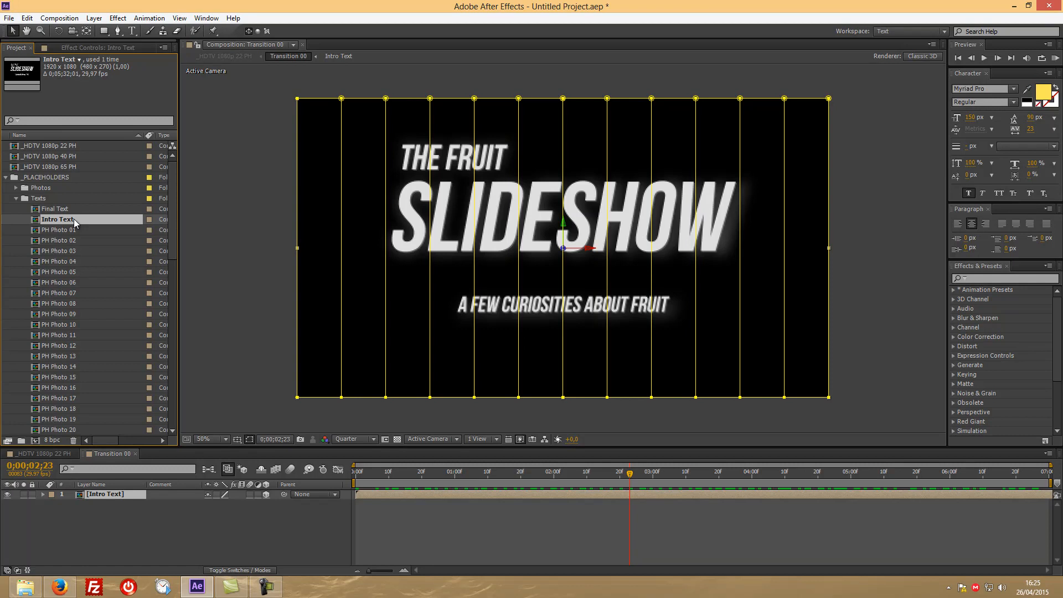
{"action": "key", "text": "ctrl+d"}
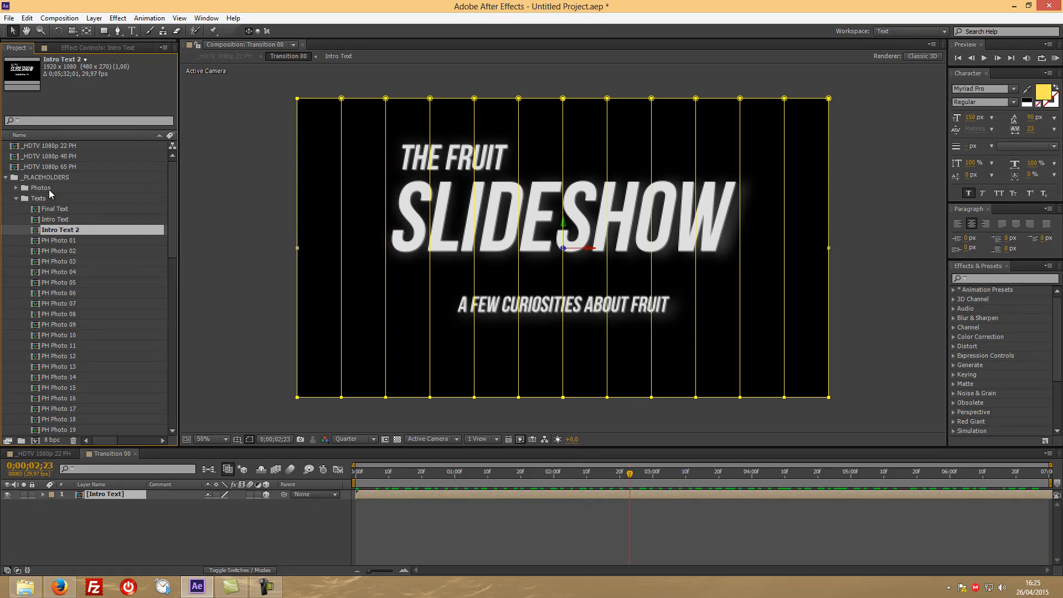
Step: Reveal the source of the _HDTV 1080p 22 PH composition's Transition 00 layer in the project and duplicate that source
{"action": "left_click", "coordinate": [53, 454]}
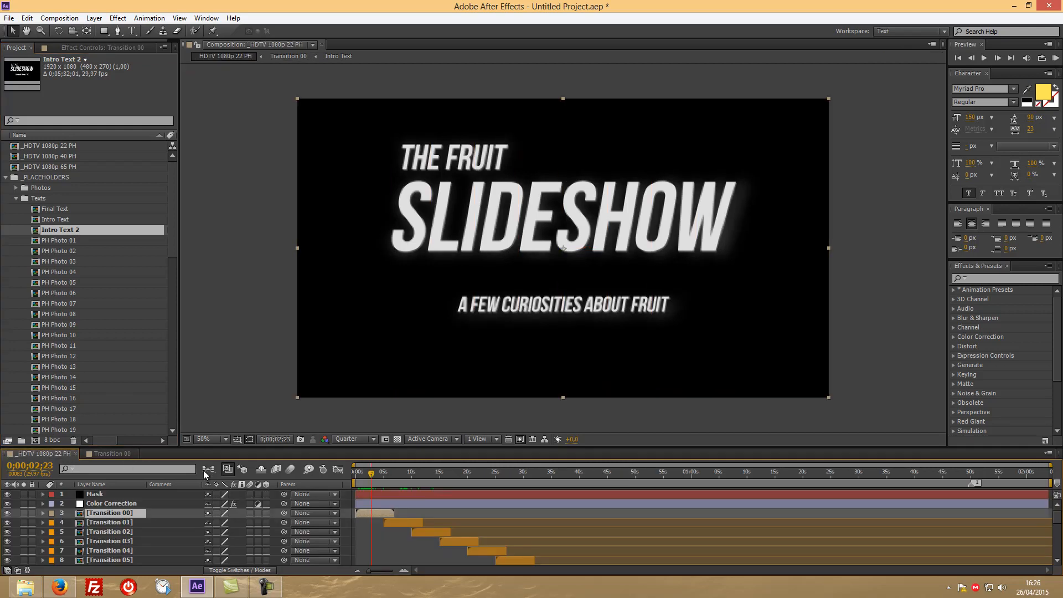
{"action": "right_click", "coordinate": [123, 515]}
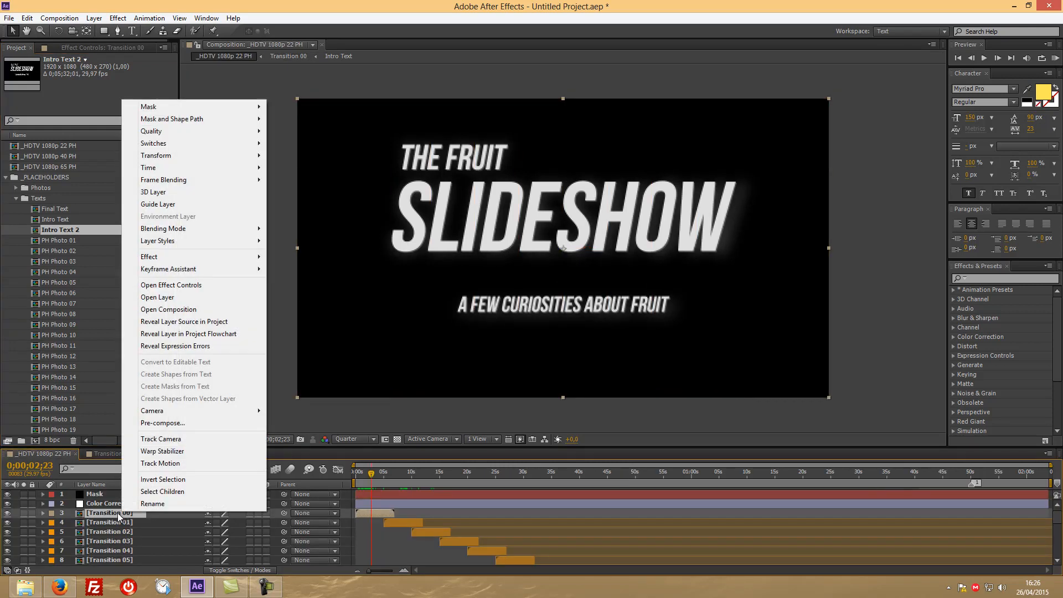
{"action": "left_click", "coordinate": [186, 324]}
{"action": "scroll", "coordinate": [88, 398], "scroll_direction": "down", "scroll_amount": 2}
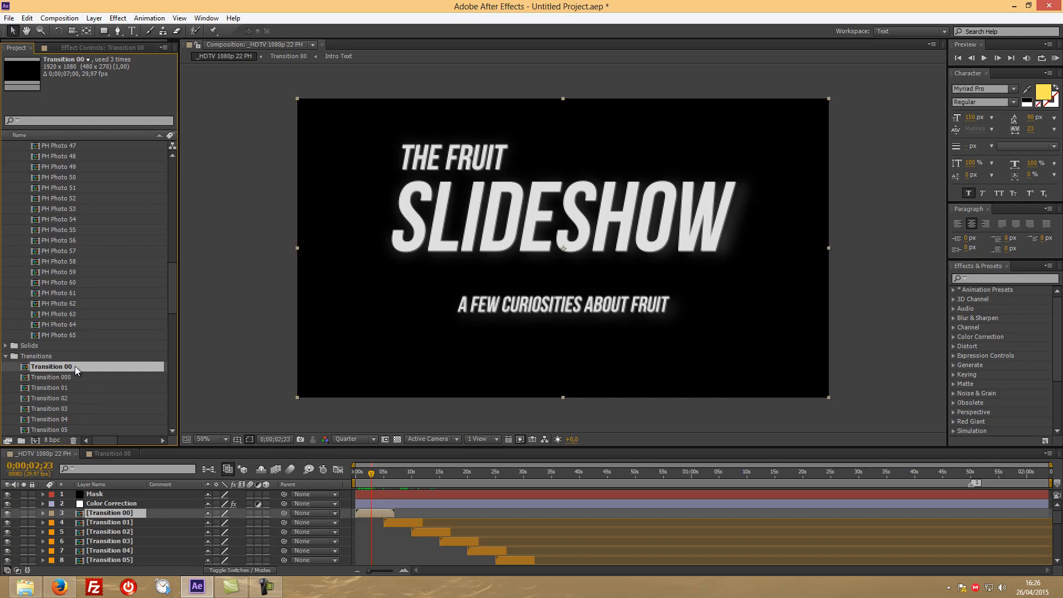
{"action": "key", "text": "ctrl+d"}
Step: Rename the duplicated Transition 00 composition as Transition Intro 2
{"action": "right_click", "coordinate": [73, 430]}
{"action": "left_click", "coordinate": [115, 423]}
{"action": "key", "text": "BackSpace"}
{"action": "key", "text": "BackSpace"}
{"action": "key", "text": "BackSpace"}
{"action": "type", "text": "Intro 2"}
{"action": "key", "text": "Return"}
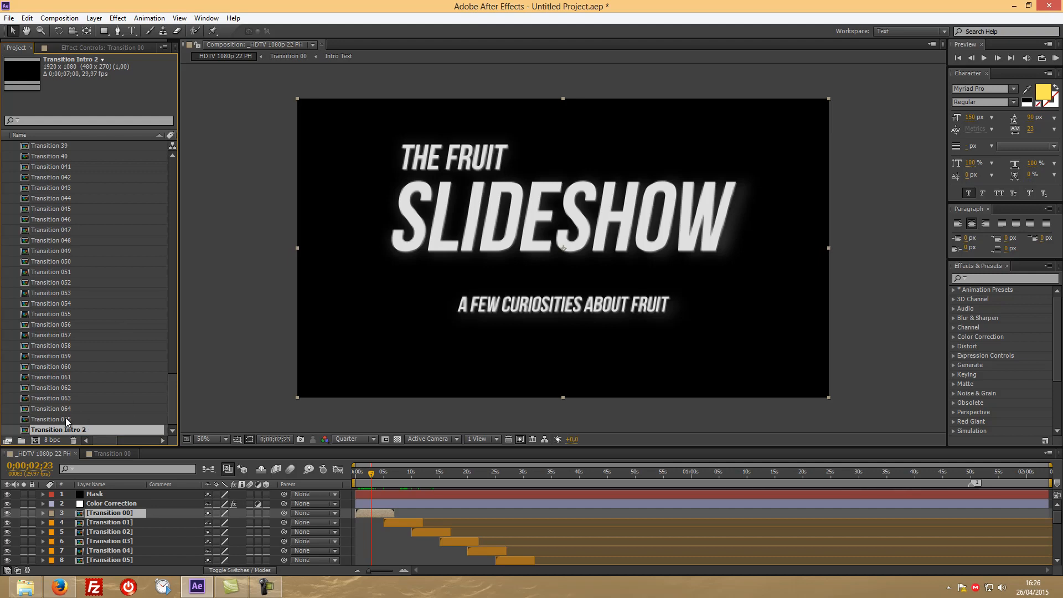
Step: Duplicate the Transition 00 layer in _HDTV 1080p 22 PH and replace the lower copy's source with Transition Intro 2
{"action": "left_click", "coordinate": [119, 515]}
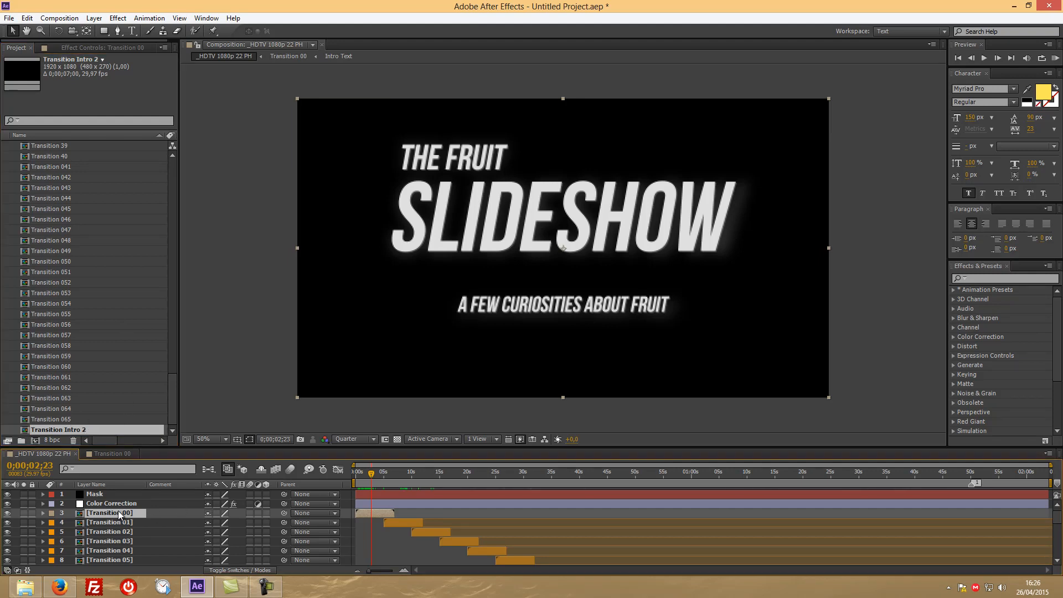
{"action": "key", "text": "ctrl+d"}
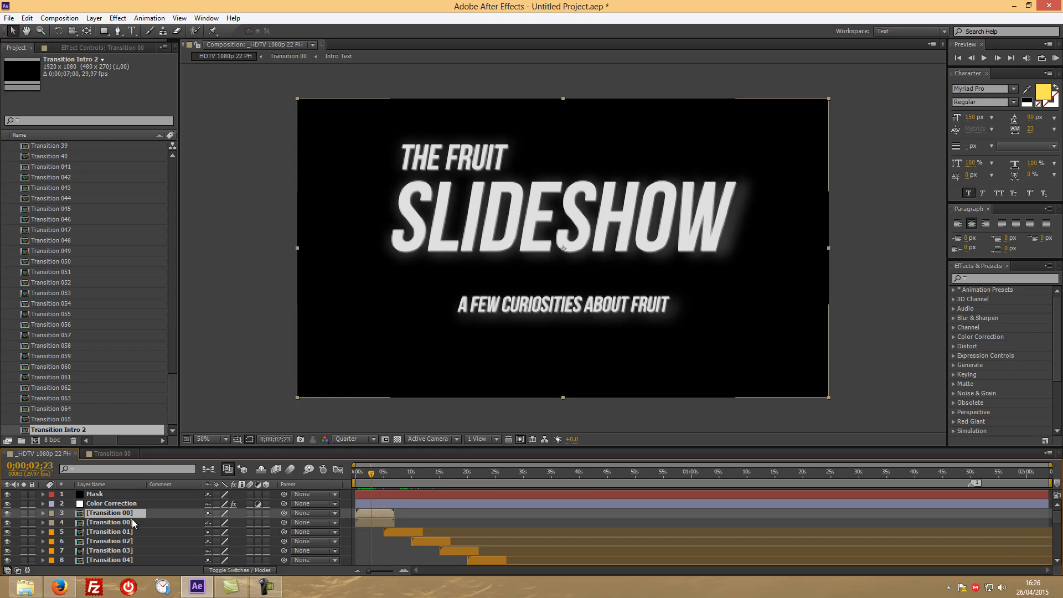
{"action": "left_click", "coordinate": [131, 522]}
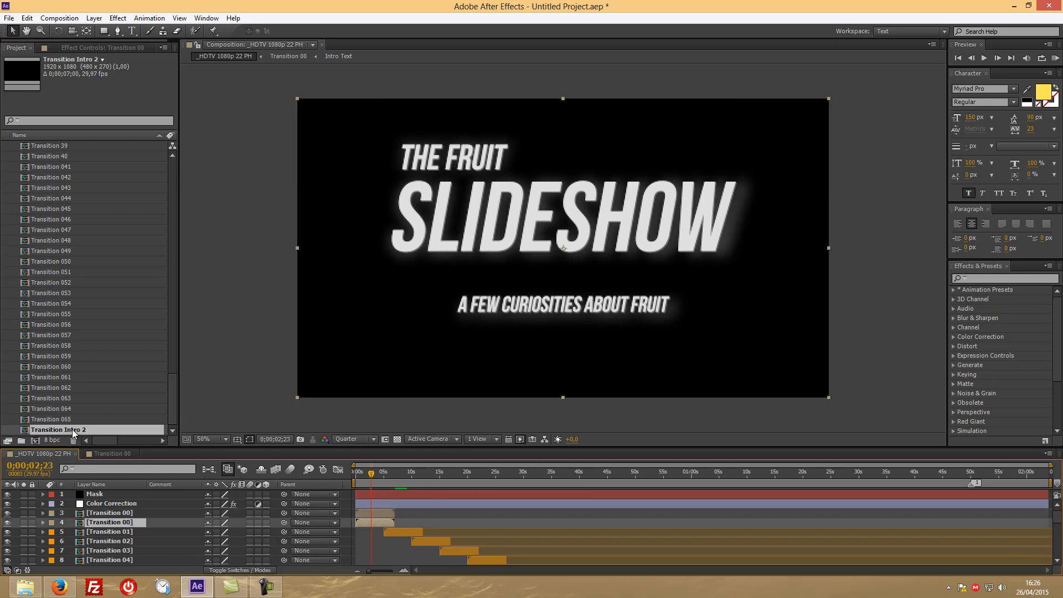
{"action": "left_click_drag", "start_coordinate": [73, 434], "coordinate": [120, 525]}
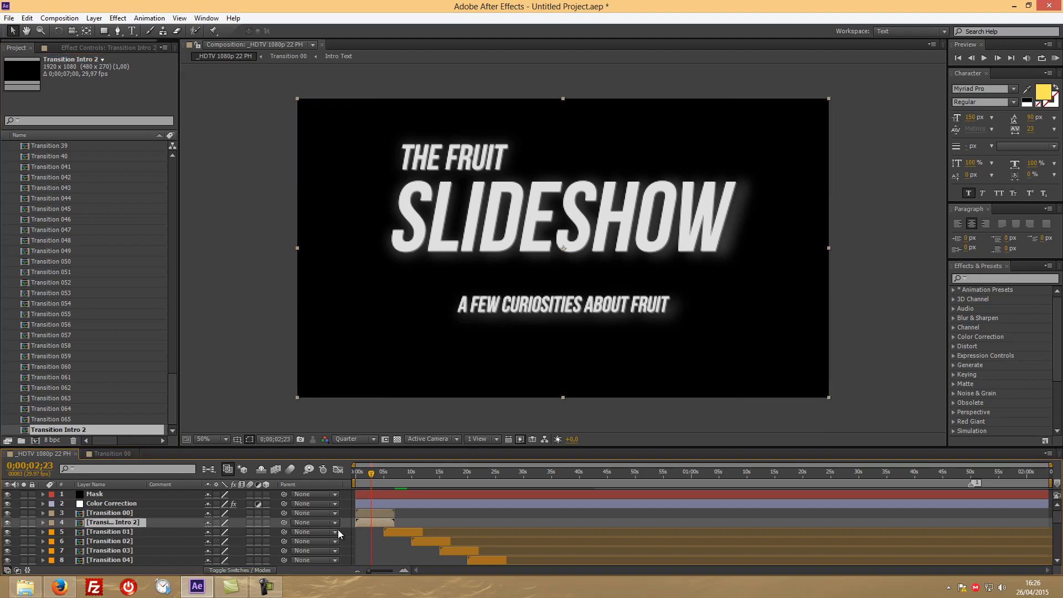
Step: Open the Transition Intro 2 composition and replace the source of its Intro Text layer with Intro Text 2
{"action": "double_click", "coordinate": [75, 427]}
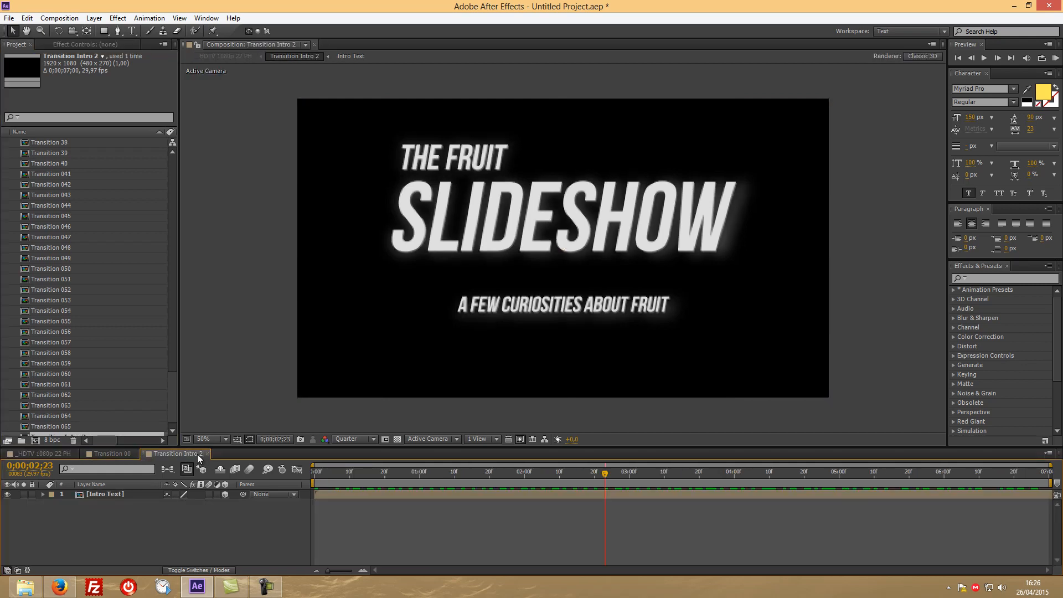
{"action": "left_click", "coordinate": [108, 494]}
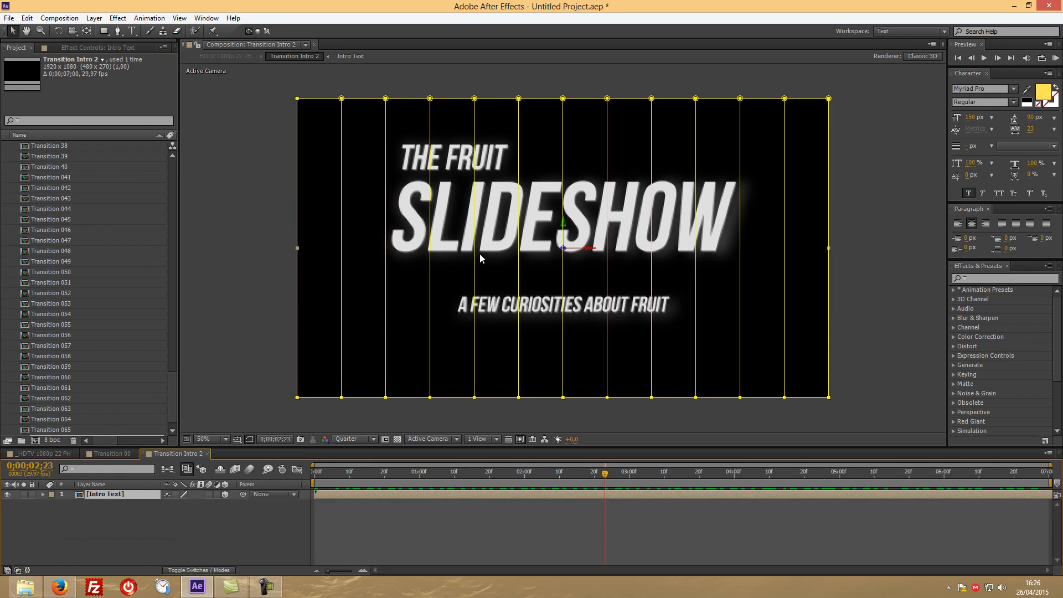
{"action": "scroll", "coordinate": [94, 263], "scroll_direction": "up", "scroll_amount": 15}
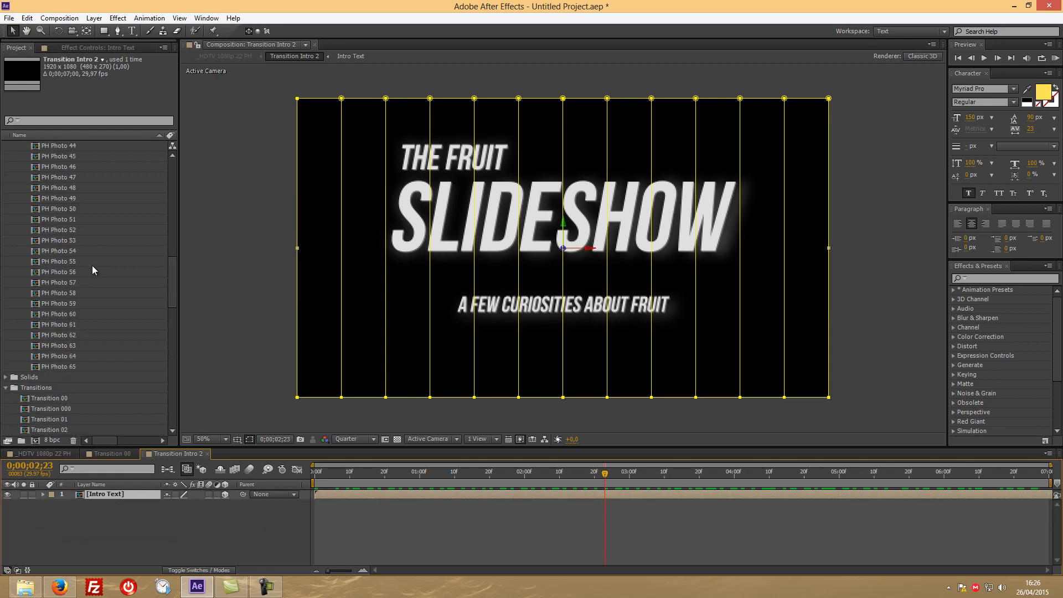
{"action": "scroll", "coordinate": [92, 266], "scroll_direction": "up", "scroll_amount": 17}
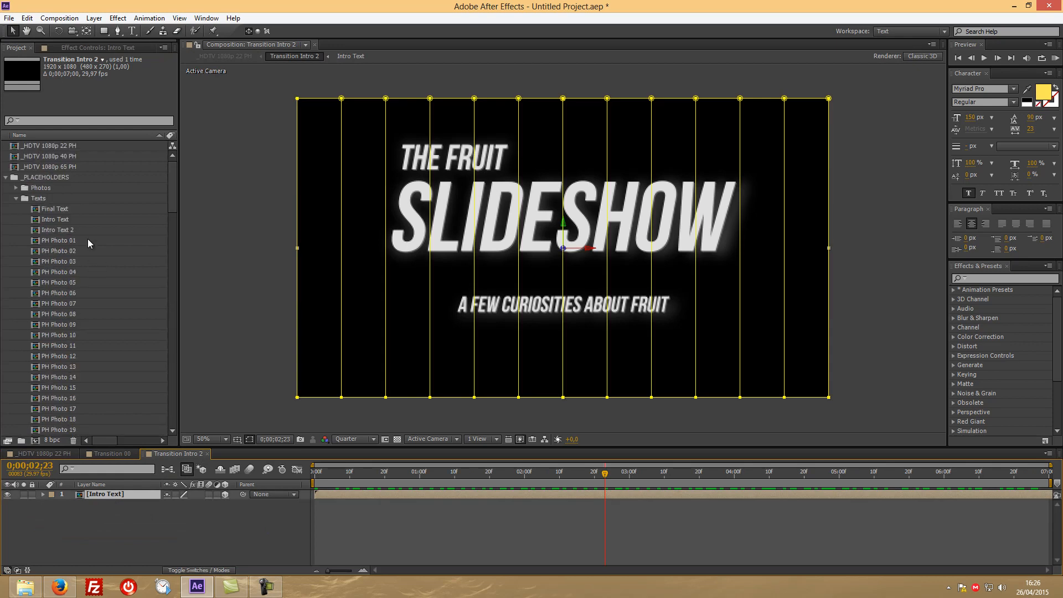
{"action": "left_click", "coordinate": [62, 231]}
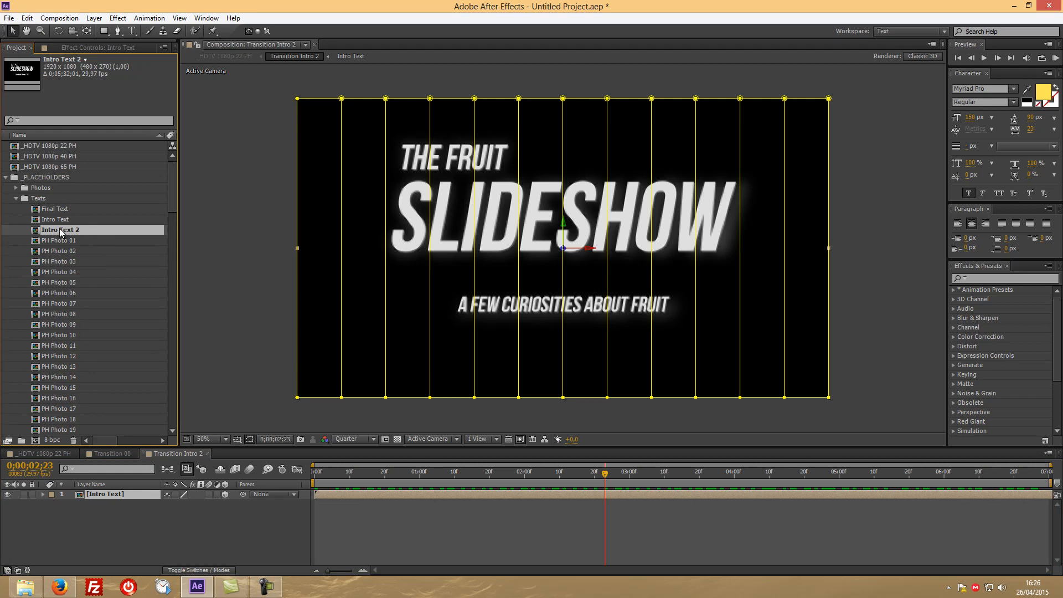
{"action": "left_click_drag", "start_coordinate": [60, 230], "coordinate": [101, 491]}
{"action": "left_click", "coordinate": [97, 485]}
{"action": "left_click", "coordinate": [96, 484]}
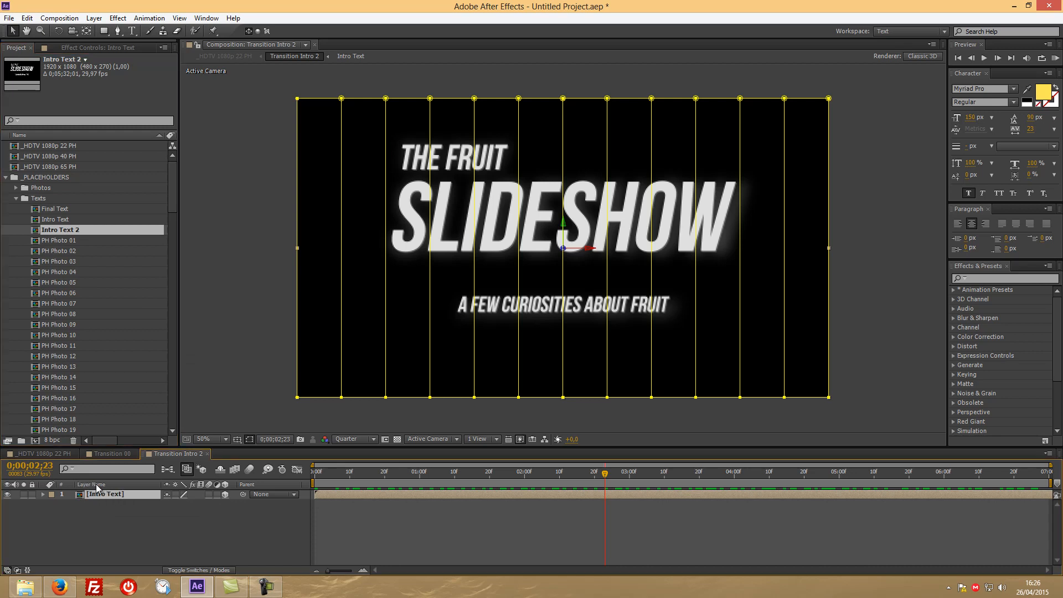
{"action": "left_click_drag", "start_coordinate": [81, 227], "coordinate": [109, 494]}
Step: Change the top text line in the nested Intro Text 2 composition to "THE 2ND" and close the nested compositions to return to _HDTV 1080p 22 PH
{"action": "double_click", "coordinate": [111, 497]}
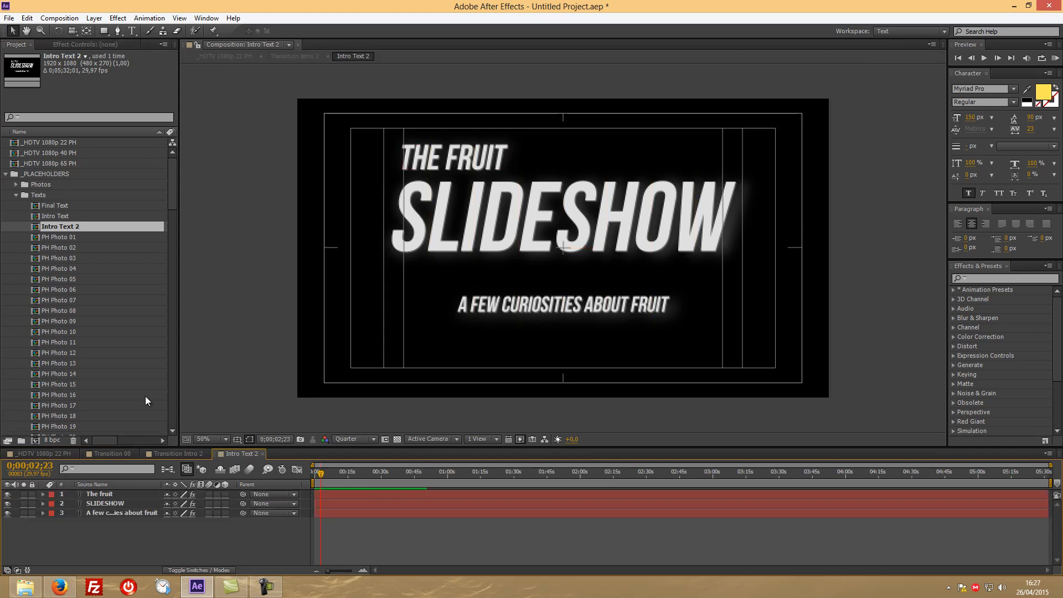
{"action": "double_click", "coordinate": [105, 496]}
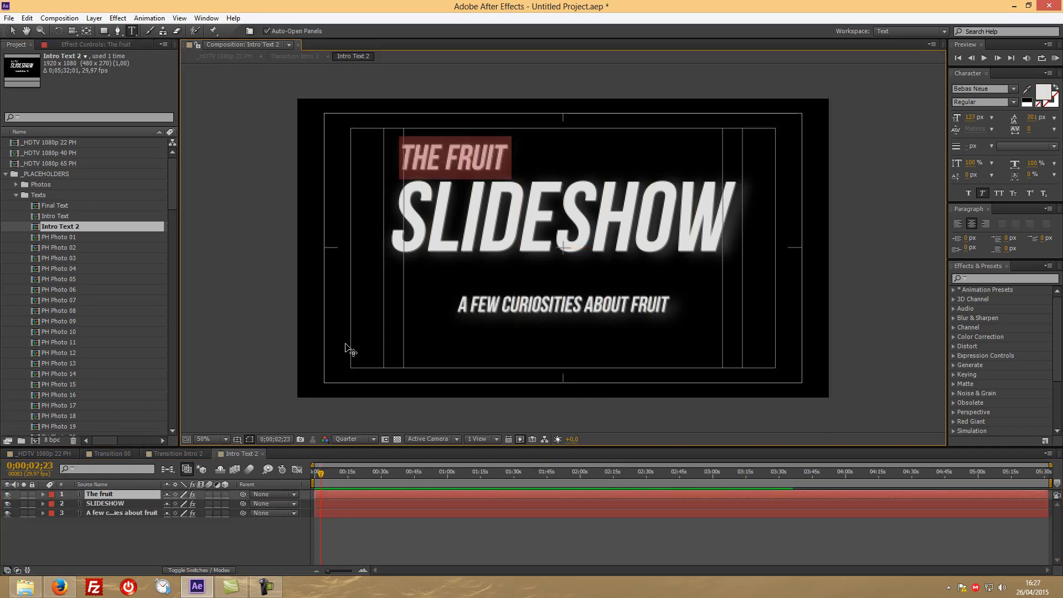
{"action": "type", "text": "THE"}
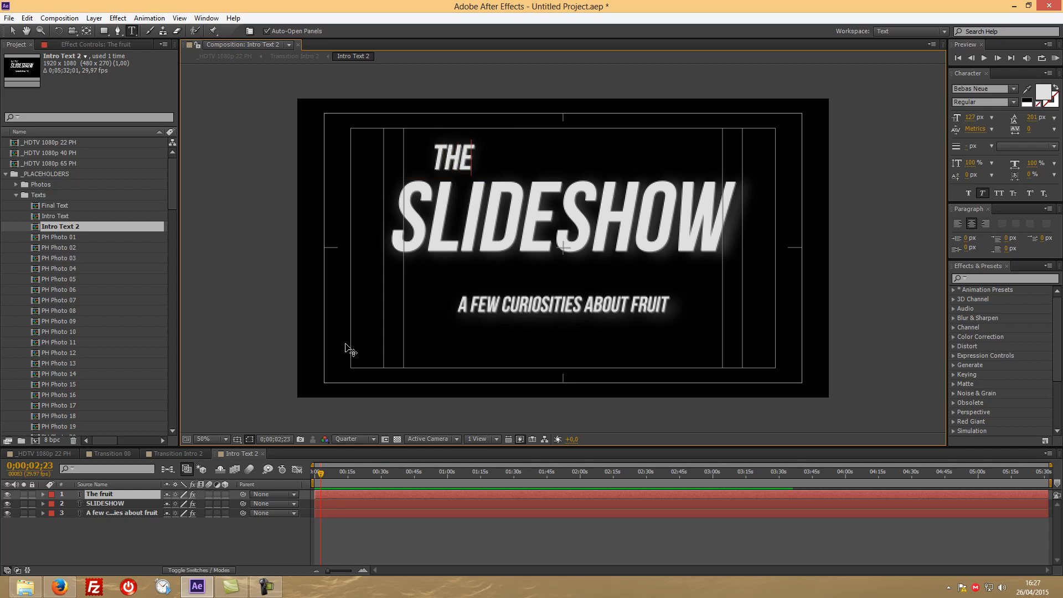
{"action": "type", "text": " 2ND"}
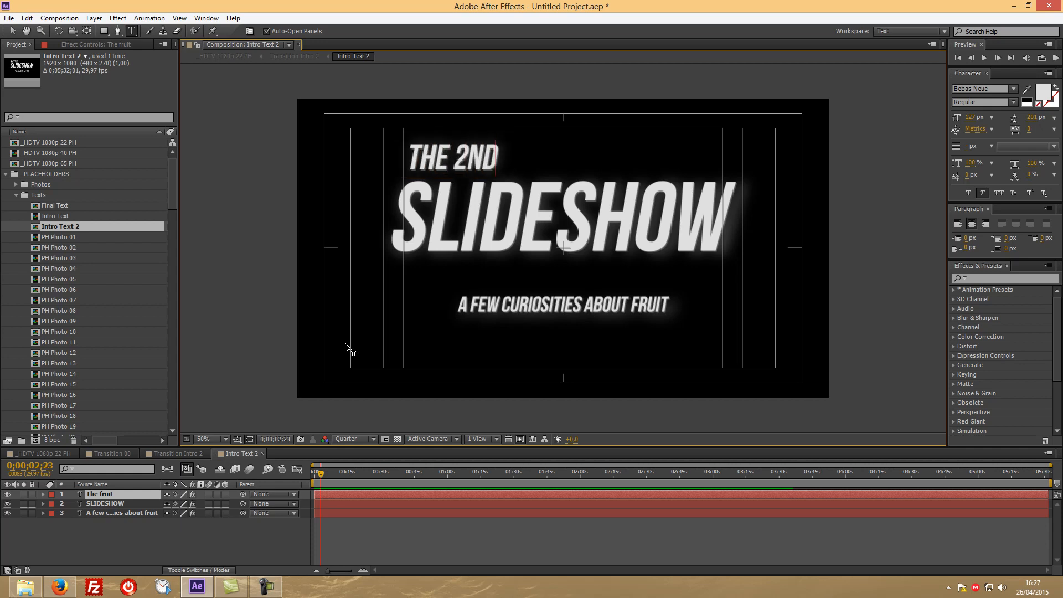
{"action": "left_click", "coordinate": [263, 453]}
{"action": "left_click", "coordinate": [208, 453]}
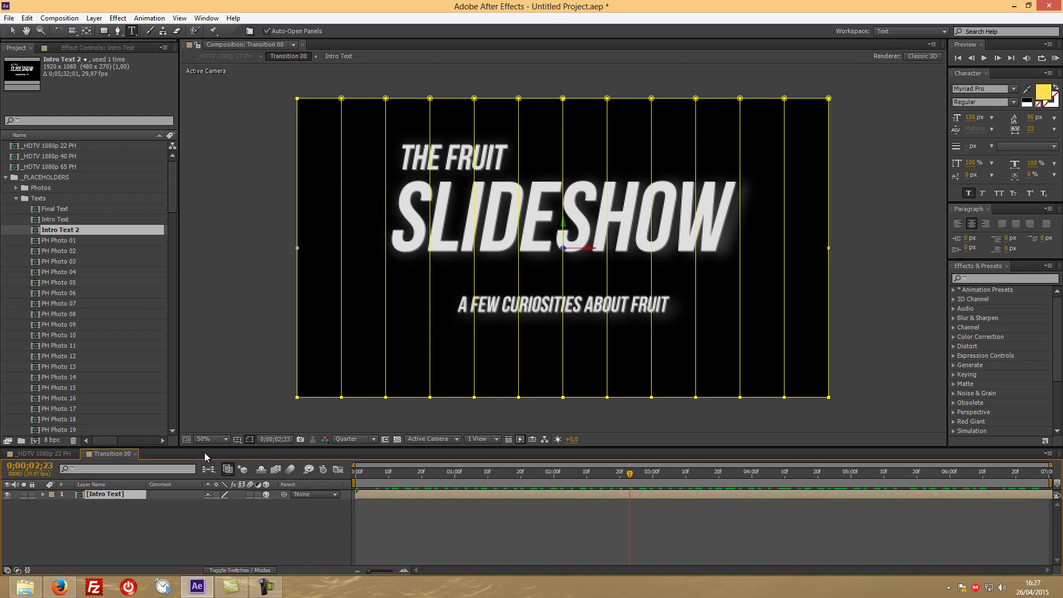
{"action": "left_click", "coordinate": [135, 453]}
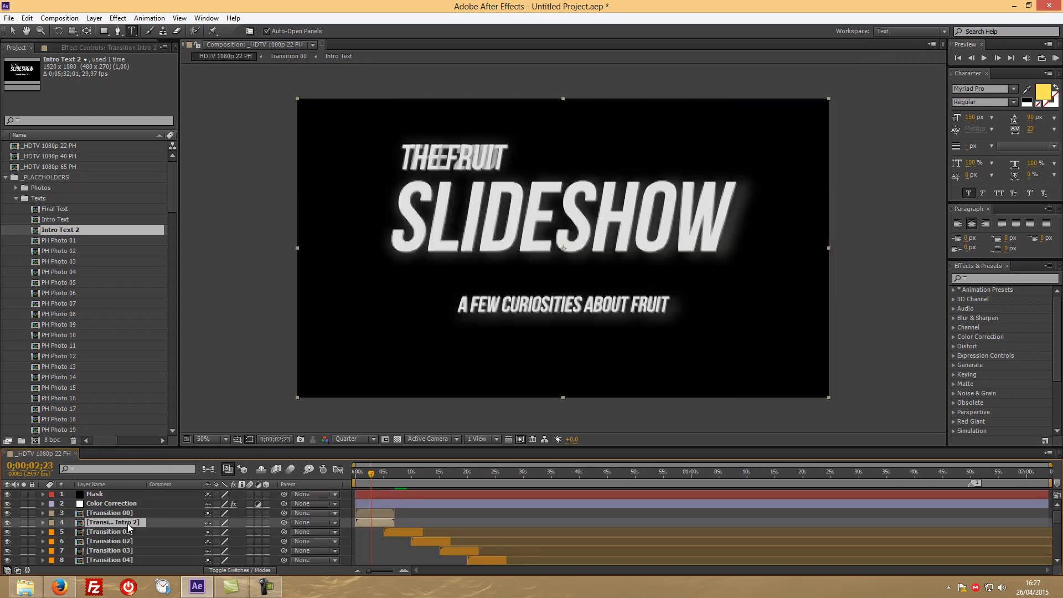
Step: Briefly hide Transition 00 to check the second intro slide, and move the Transition Intro 2 layer to start at about 5 seconds
{"action": "left_click", "coordinate": [7, 513]}
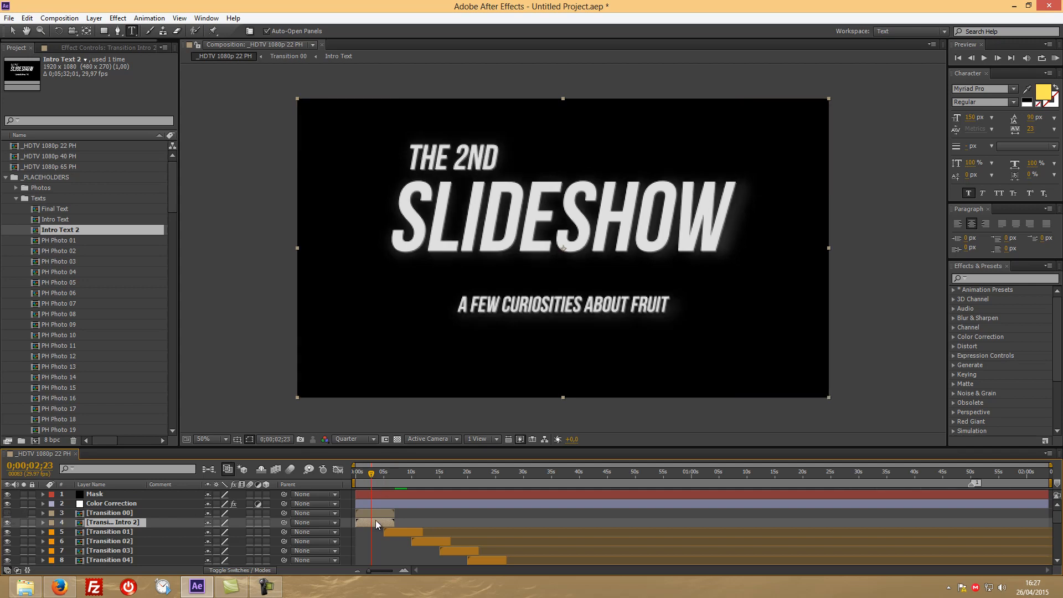
{"action": "left_click", "coordinate": [108, 513]}
{"action": "left_click", "coordinate": [7, 512]}
{"action": "left_click_drag", "start_coordinate": [375, 522], "coordinate": [393, 524]}
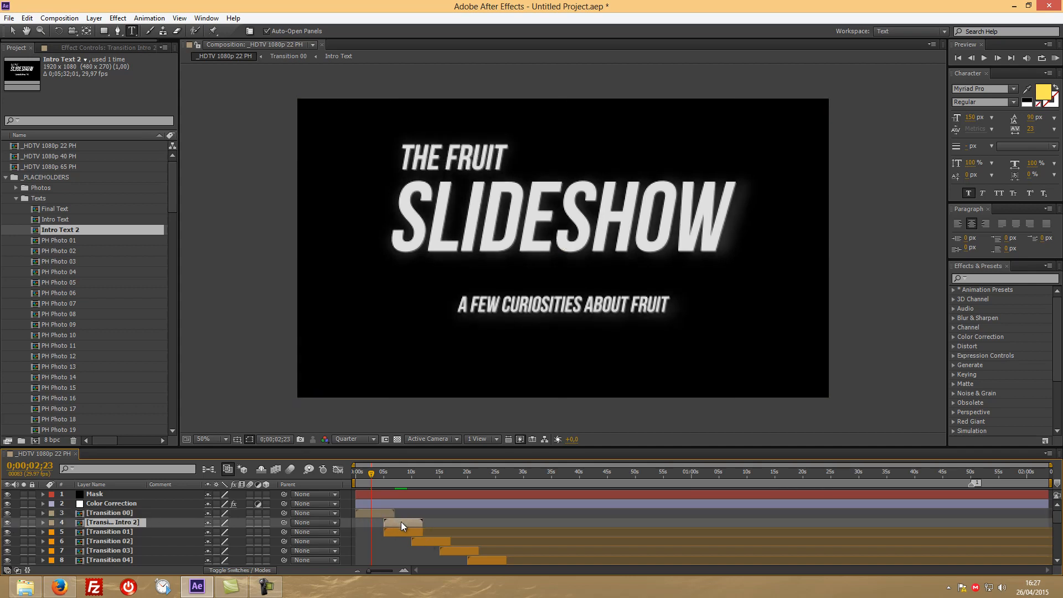
Step: Select the layers from Transition 01 through Transition 000 and shift them together so Transition 01 starts at about 9 seconds
{"action": "left_click", "coordinate": [388, 530]}
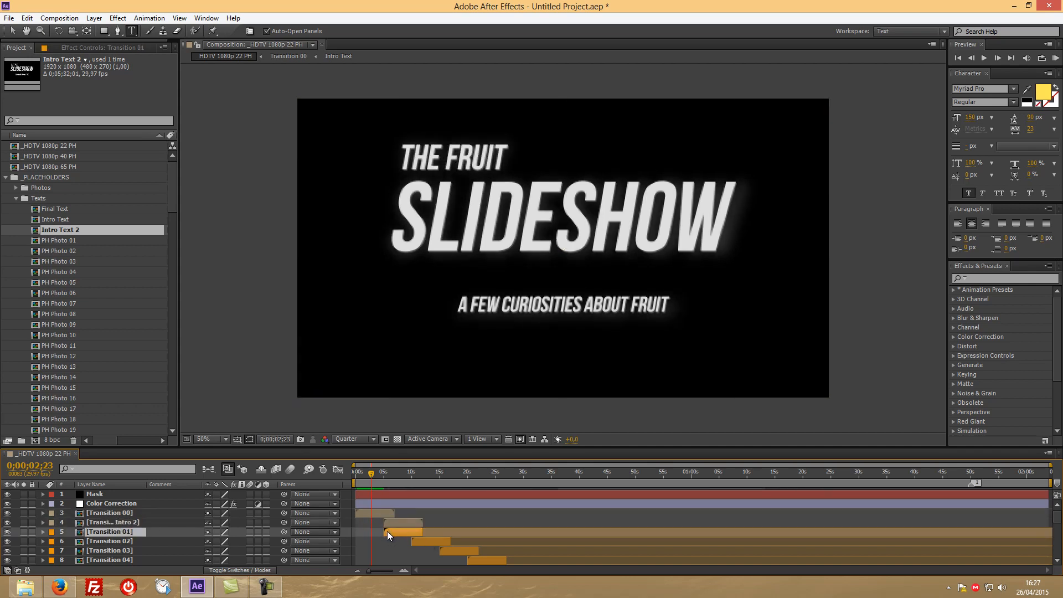
{"action": "mouse_move", "coordinate": [370, 473]}
{"action": "left_mouse_down"}
{"action": "mouse_move", "coordinate": [397, 476]}
{"action": "mouse_move", "coordinate": [381, 477]}
{"action": "left_mouse_up"}
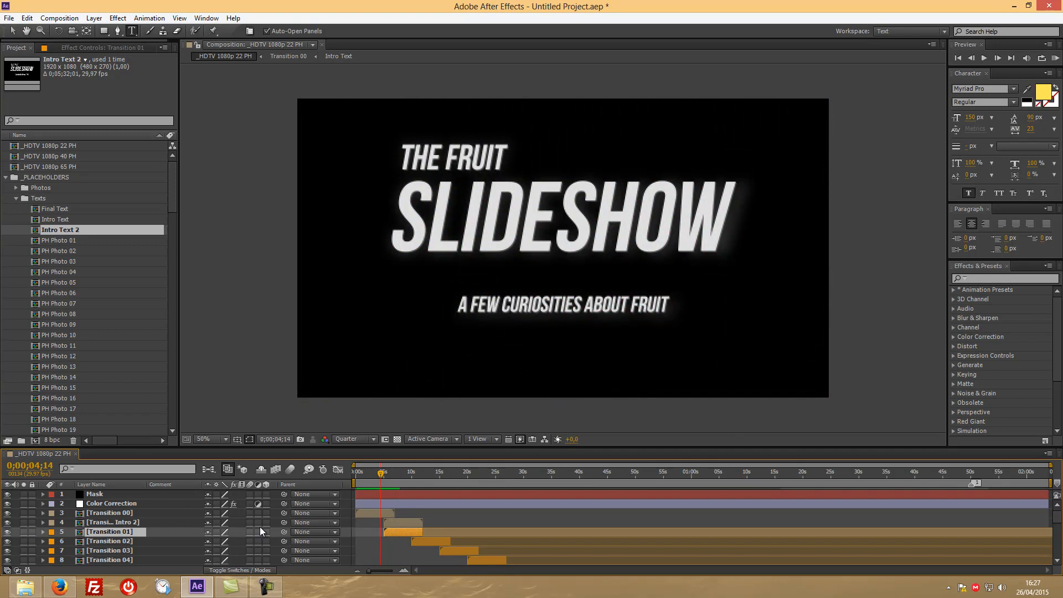
{"action": "scroll", "coordinate": [130, 532], "scroll_direction": "down", "scroll_amount": 6}
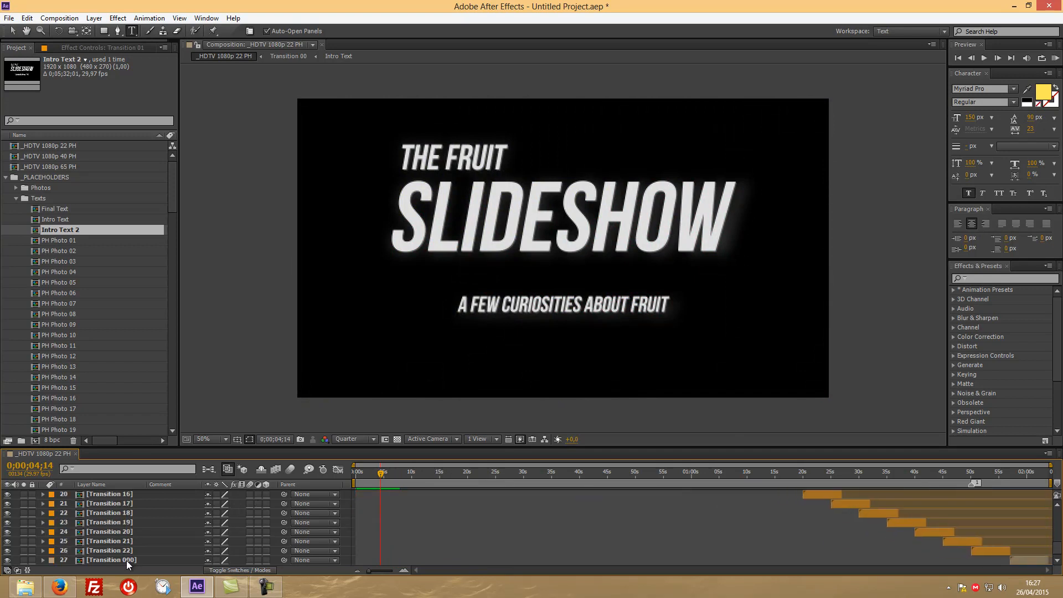
{"action": "scroll", "coordinate": [128, 560], "scroll_direction": "up", "scroll_amount": 6}
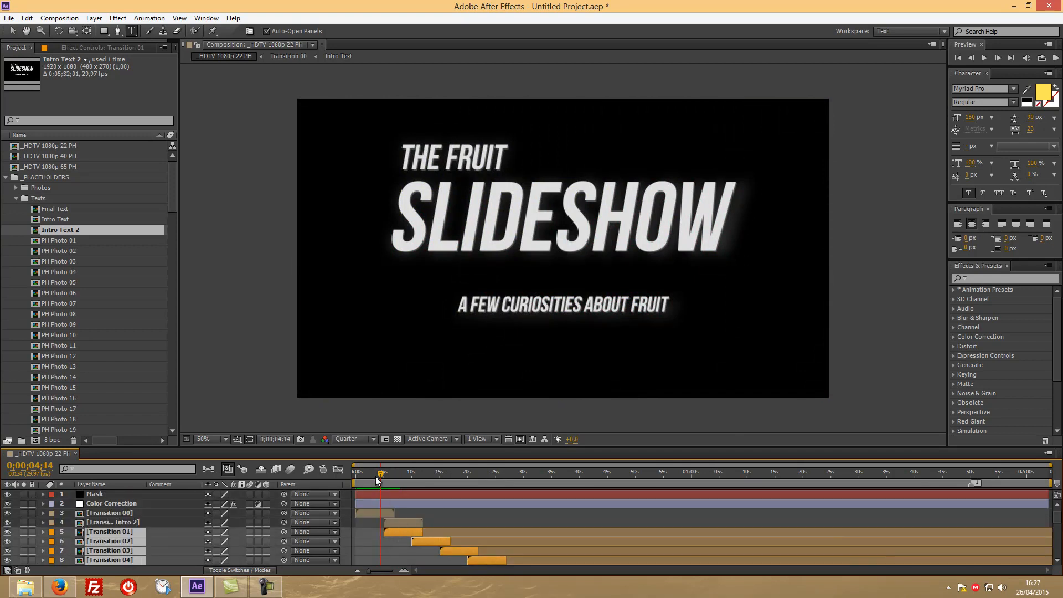
{"action": "left_click_drag", "start_coordinate": [381, 475], "coordinate": [413, 476]}
{"action": "left_click_drag", "start_coordinate": [396, 529], "coordinate": [420, 532]}
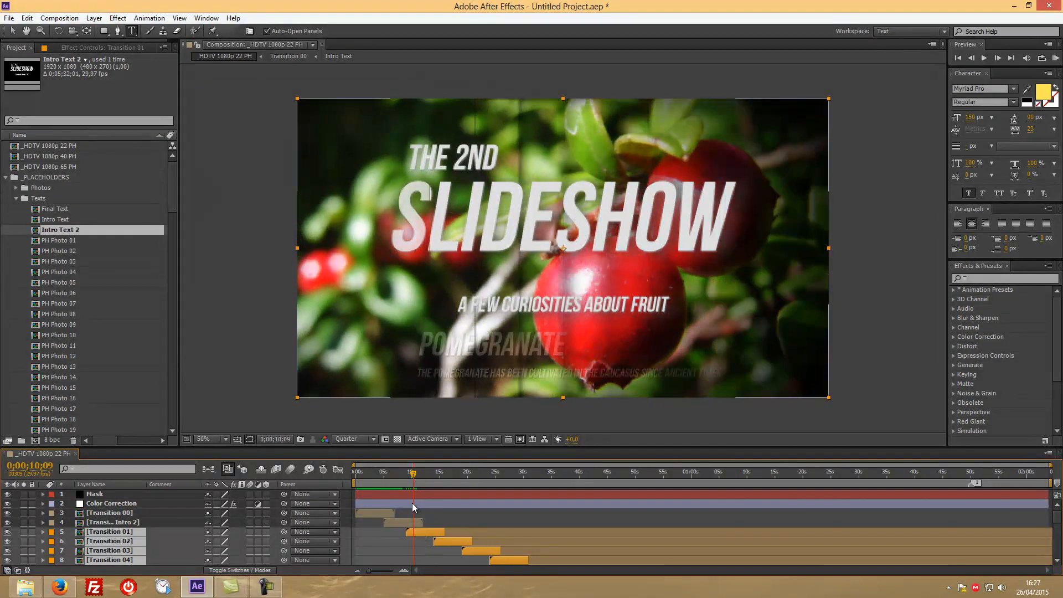
Step: Preview the overlap with Transition Intro 2 and fine-tune the selected transition layers so Transition 01 starts at about 10 seconds
{"action": "left_click", "coordinate": [411, 476]}
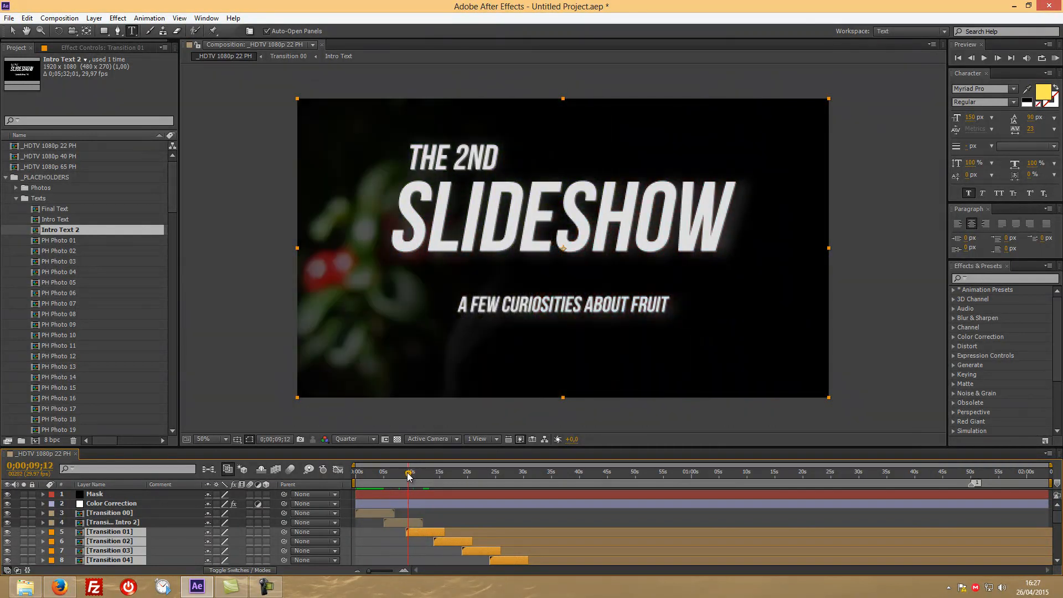
{"action": "left_click_drag", "start_coordinate": [411, 476], "coordinate": [417, 476]}
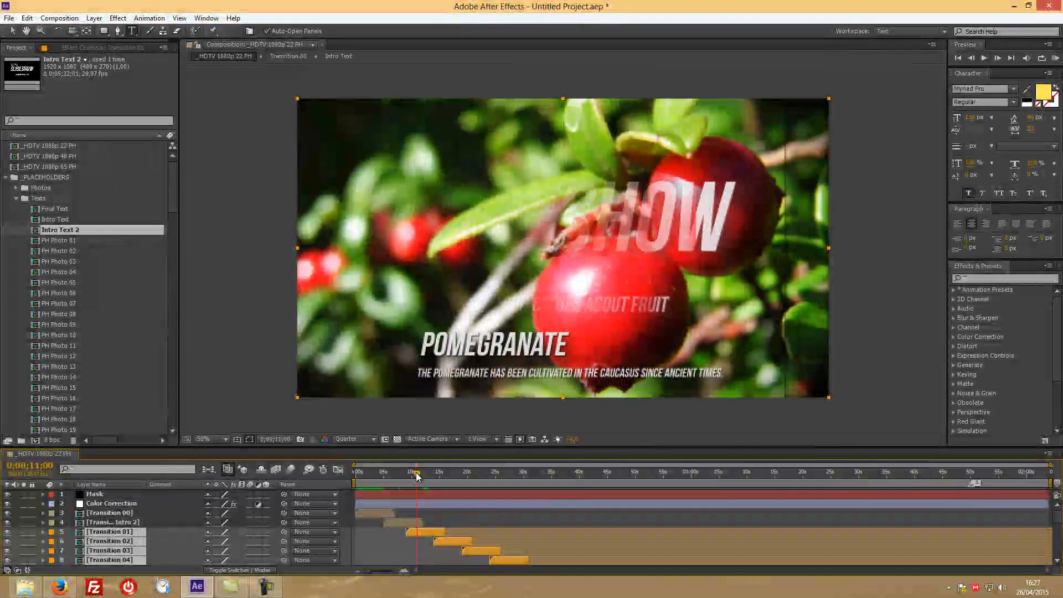
{"action": "left_click_drag", "start_coordinate": [422, 535], "coordinate": [428, 533]}
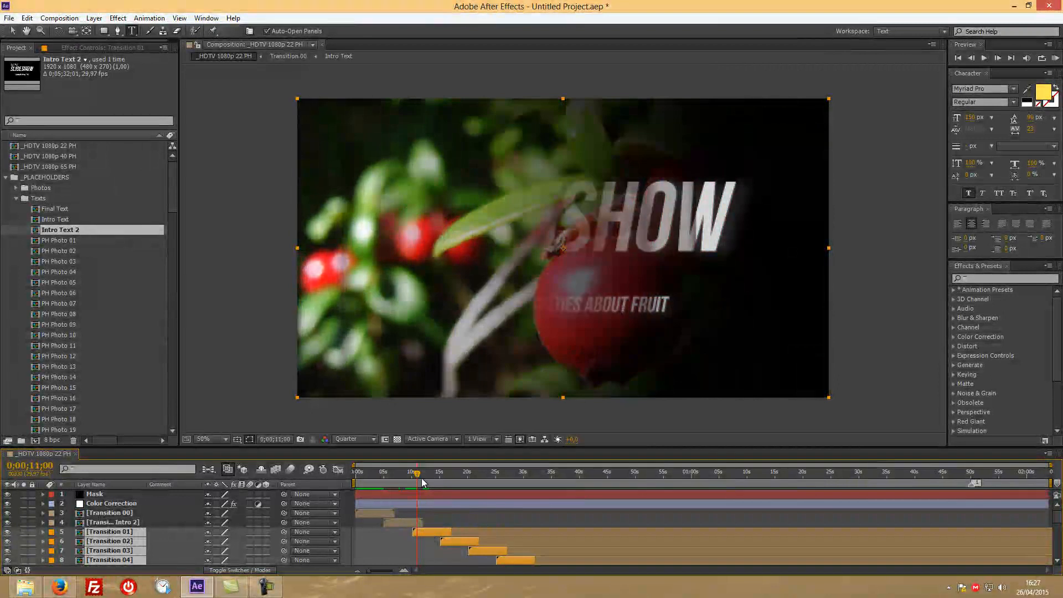
{"action": "left_click", "coordinate": [406, 474]}
{"action": "mouse_move", "coordinate": [412, 473]}
{"action": "left_mouse_down"}
{"action": "mouse_move", "coordinate": [423, 475]}
{"action": "mouse_move", "coordinate": [405, 479]}
{"action": "mouse_move", "coordinate": [417, 474]}
{"action": "left_mouse_up"}
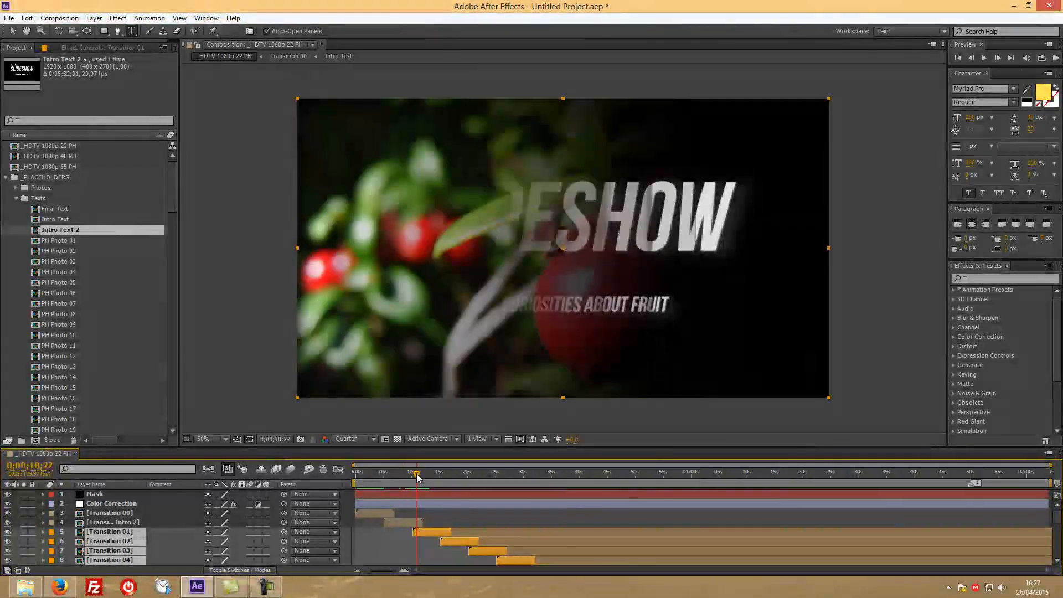
{"action": "left_click_drag", "start_coordinate": [423, 530], "coordinate": [424, 529]}
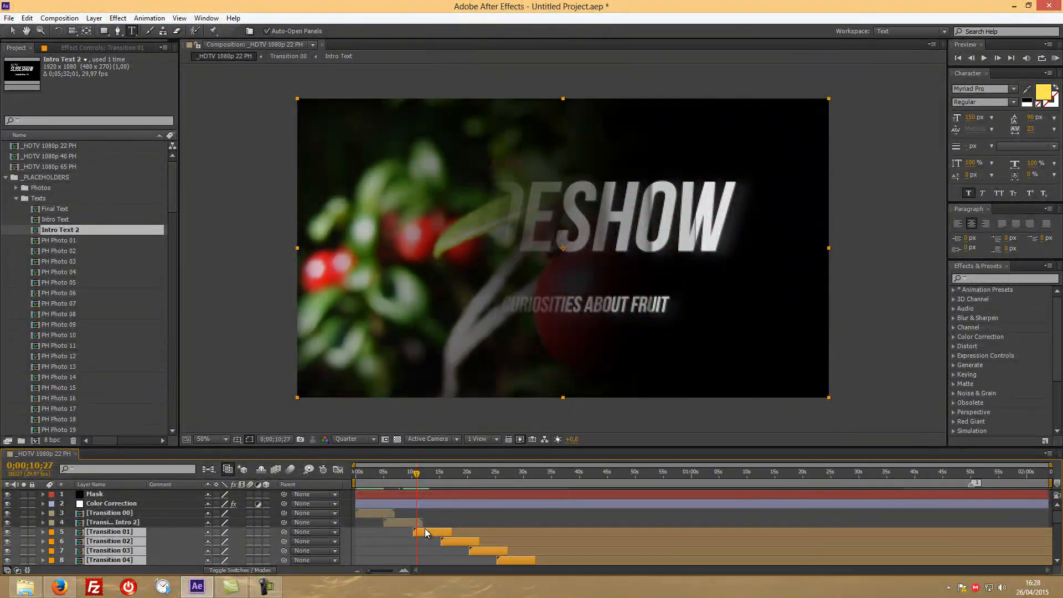
{"action": "mouse_move", "coordinate": [416, 475]}
{"action": "left_mouse_down"}
{"action": "mouse_move", "coordinate": [426, 474]}
{"action": "mouse_move", "coordinate": [358, 480]}
{"action": "mouse_move", "coordinate": [400, 480]}
{"action": "left_mouse_up"}
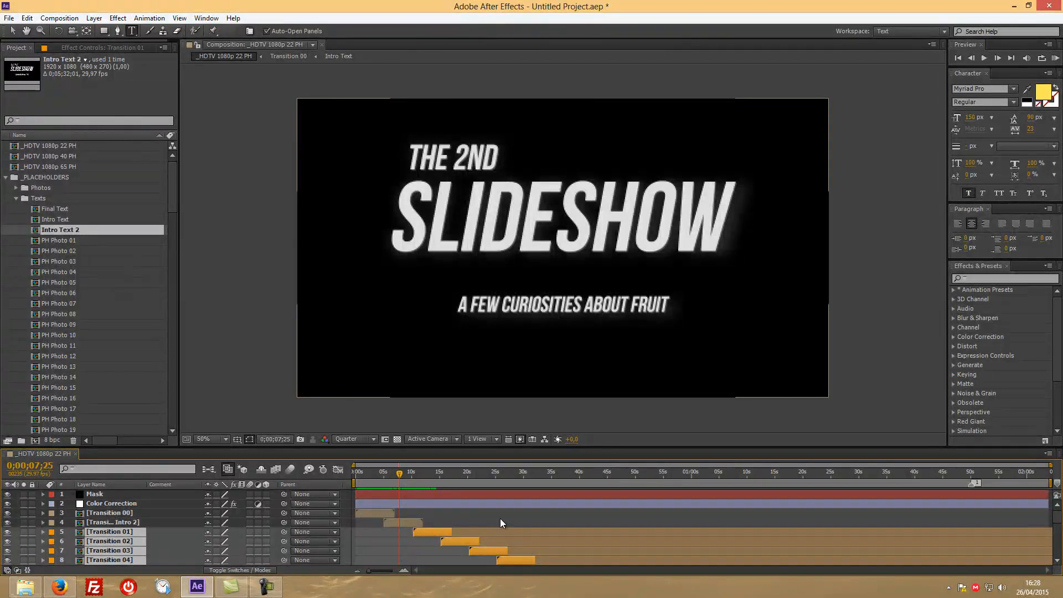
Step: Check the shifted closing slide at the timeline's end and extend the _HDTV 1080p 22 PH composition's duration to 0;02;20;01
{"action": "scroll", "coordinate": [502, 519], "scroll_direction": "down", "scroll_amount": 6}
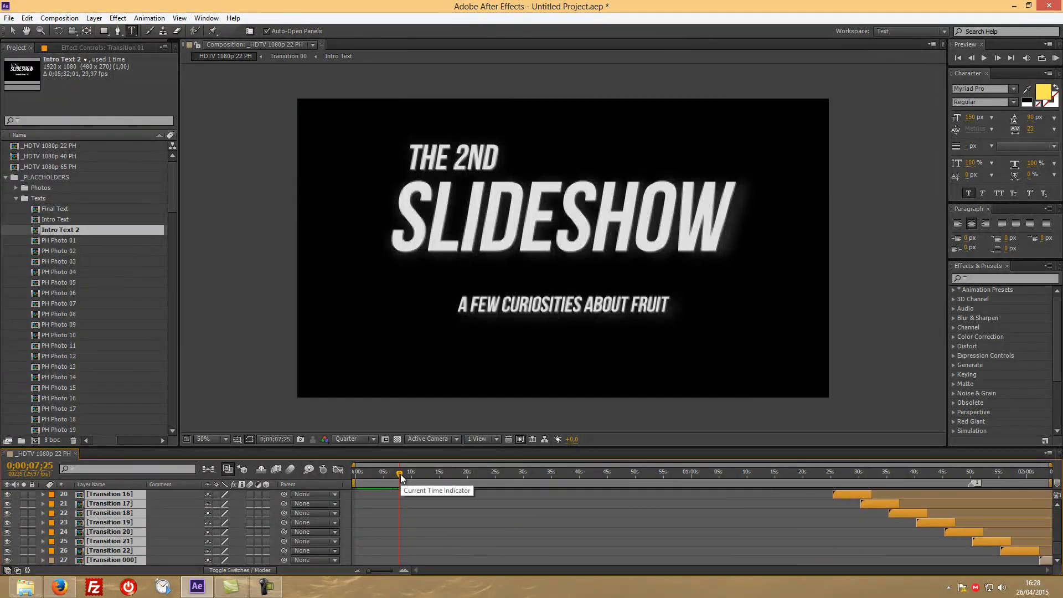
{"action": "left_click_drag", "start_coordinate": [400, 475], "coordinate": [1059, 472]}
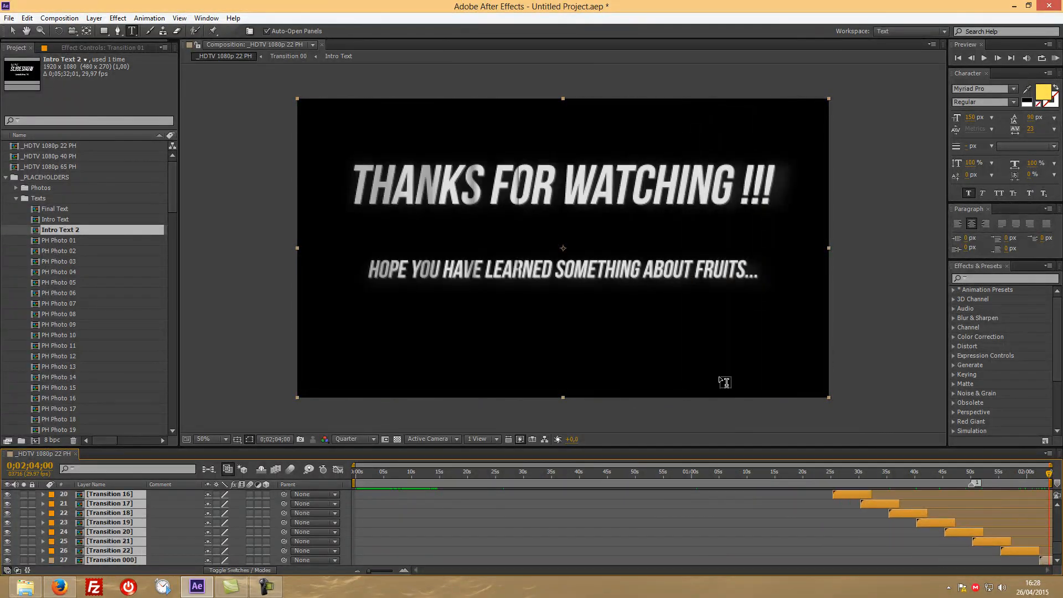
{"action": "left_click", "coordinate": [71, 147]}
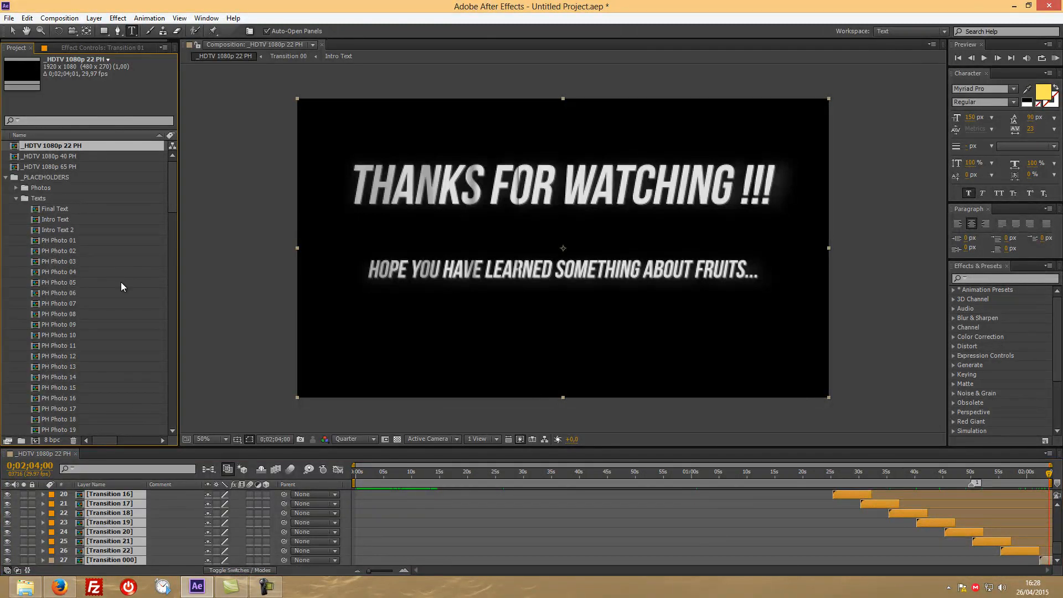
{"action": "right_click", "coordinate": [71, 144]}
{"action": "left_click", "coordinate": [78, 151]}
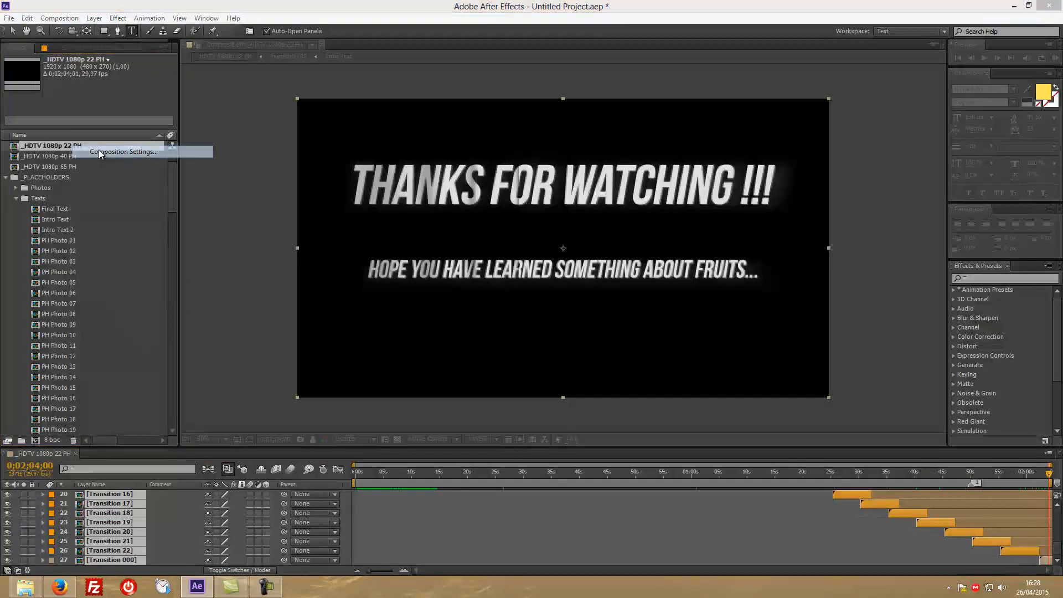
{"action": "left_click", "coordinate": [460, 354]}
{"action": "key", "text": "BackSpace"}
{"action": "key", "text": "BackSpace"}
{"action": "type", "text": "20"}
{"action": "key", "text": "Return"}
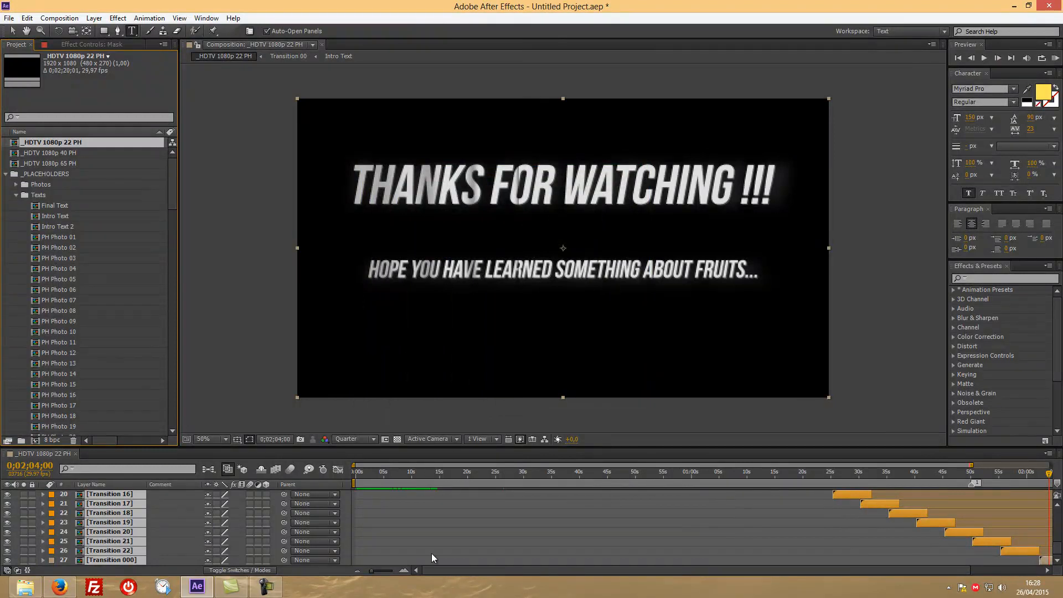
Step: End the work area at 0;02;09;08, where the Transition 000 layer finishes, and trim the composition to the work area
{"action": "left_click_drag", "start_coordinate": [898, 570], "coordinate": [969, 570]}
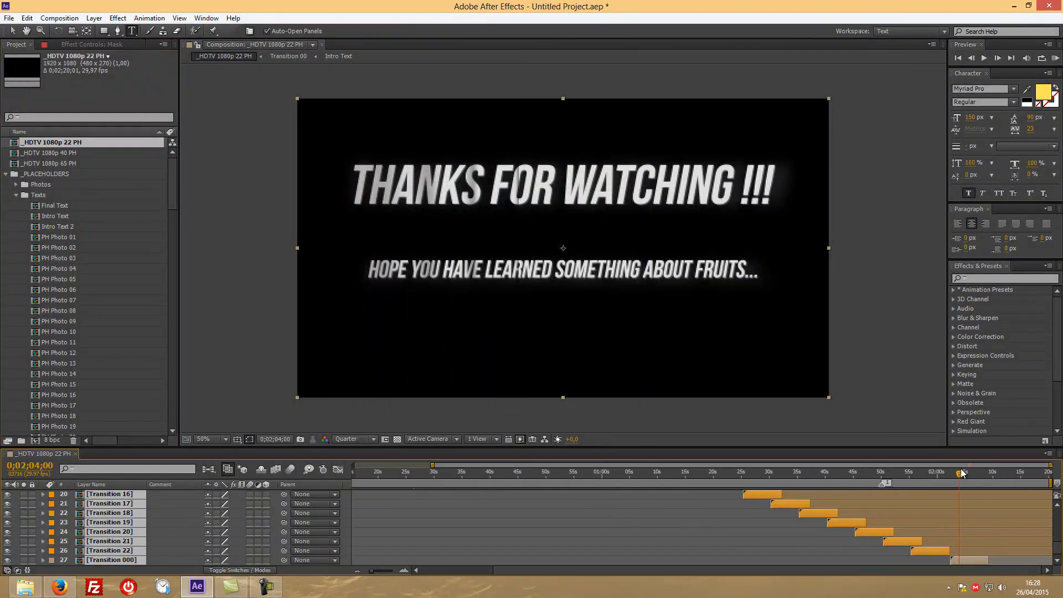
{"action": "left_click", "coordinate": [972, 475]}
{"action": "left_click_drag", "start_coordinate": [974, 477], "coordinate": [989, 476]}
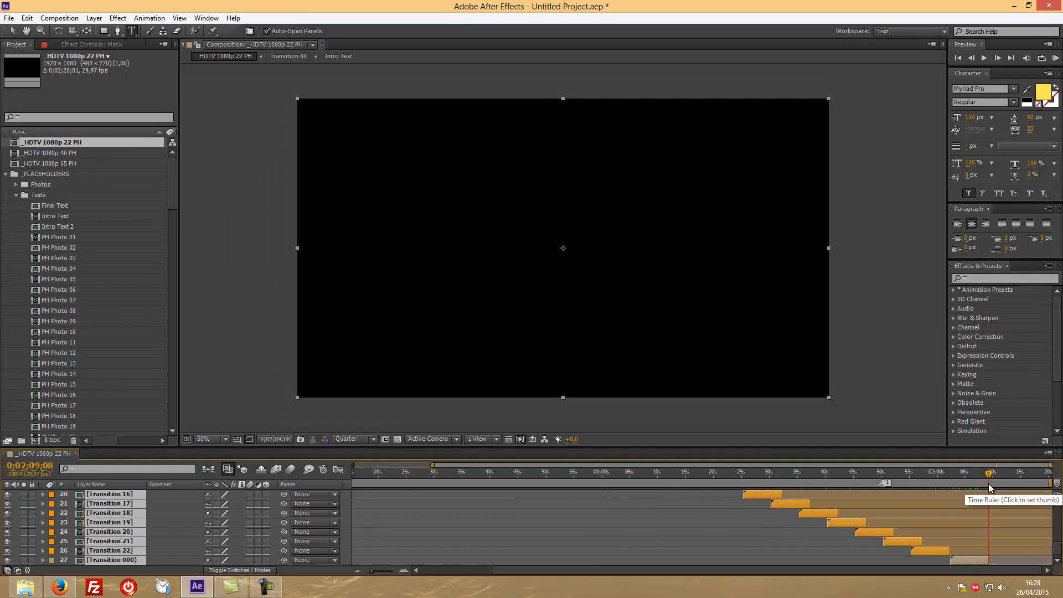
{"action": "key", "text": "n"}
{"action": "right_click", "coordinate": [954, 487]}
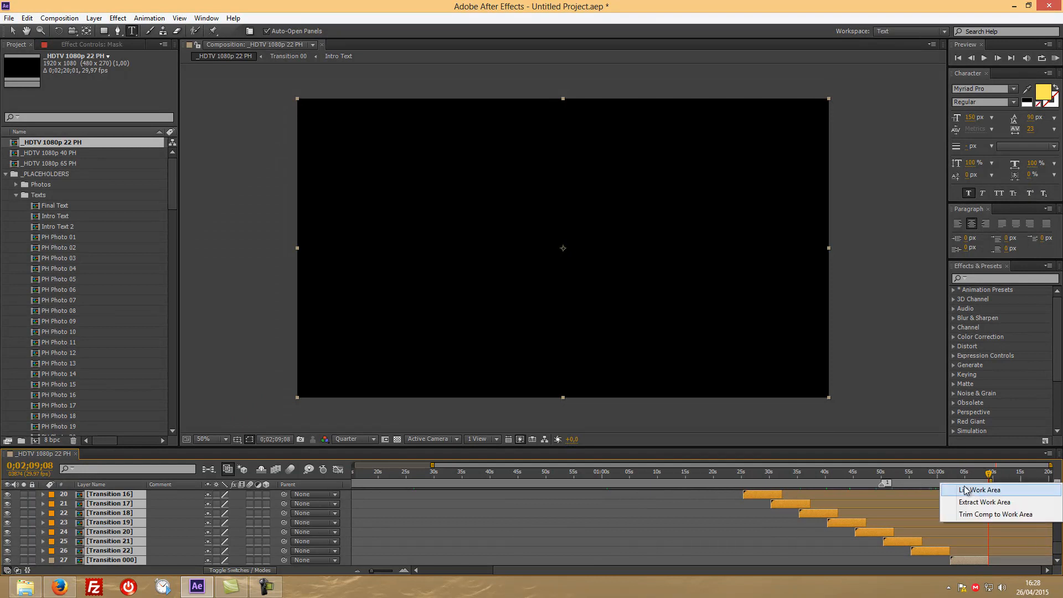
{"action": "left_click", "coordinate": [978, 516]}
{"action": "mouse_move", "coordinate": [1050, 475]}
{"action": "left_mouse_down"}
{"action": "mouse_move", "coordinate": [984, 472]}
{"action": "mouse_move", "coordinate": [1049, 472]}
{"action": "left_mouse_up"}
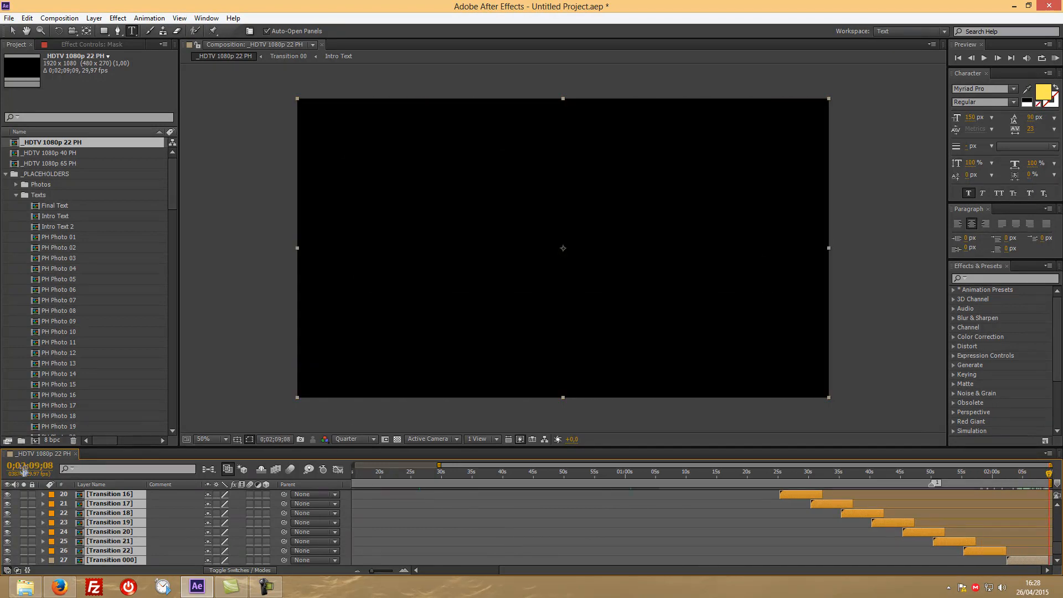
{"action": "scroll", "coordinate": [637, 519], "scroll_direction": "up", "scroll_amount": 6}
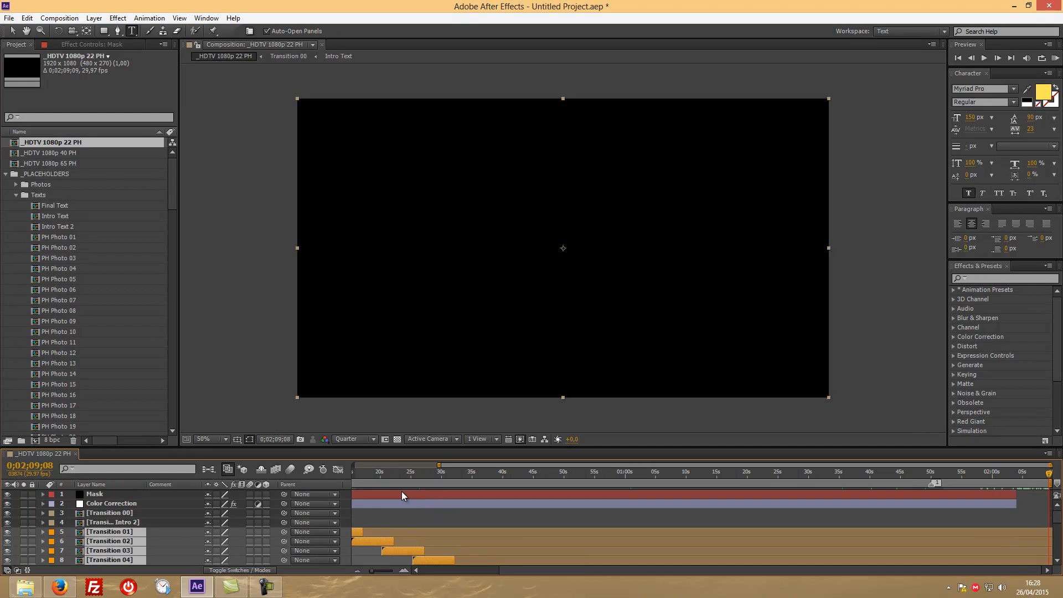
Step: Extend the Mask and Color Correction layers together to the end of the _HDTV 1080p 22 PH composition
{"action": "left_click_drag", "start_coordinate": [370, 571], "coordinate": [348, 572]}
{"action": "left_click", "coordinate": [355, 475]}
{"action": "left_click_drag", "start_coordinate": [356, 471], "coordinate": [387, 475]}
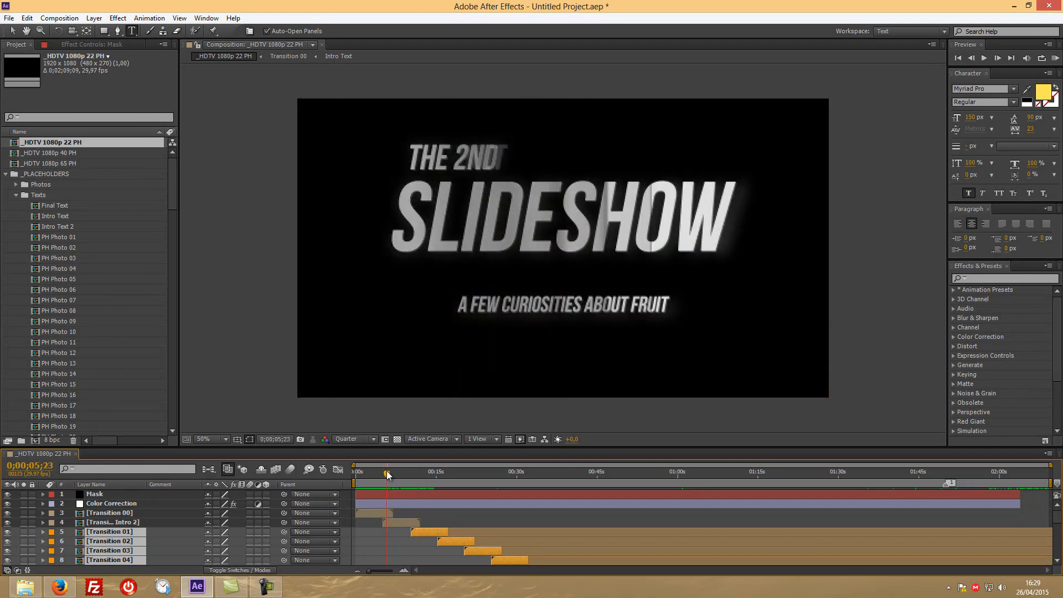
{"action": "left_click", "coordinate": [1016, 494]}
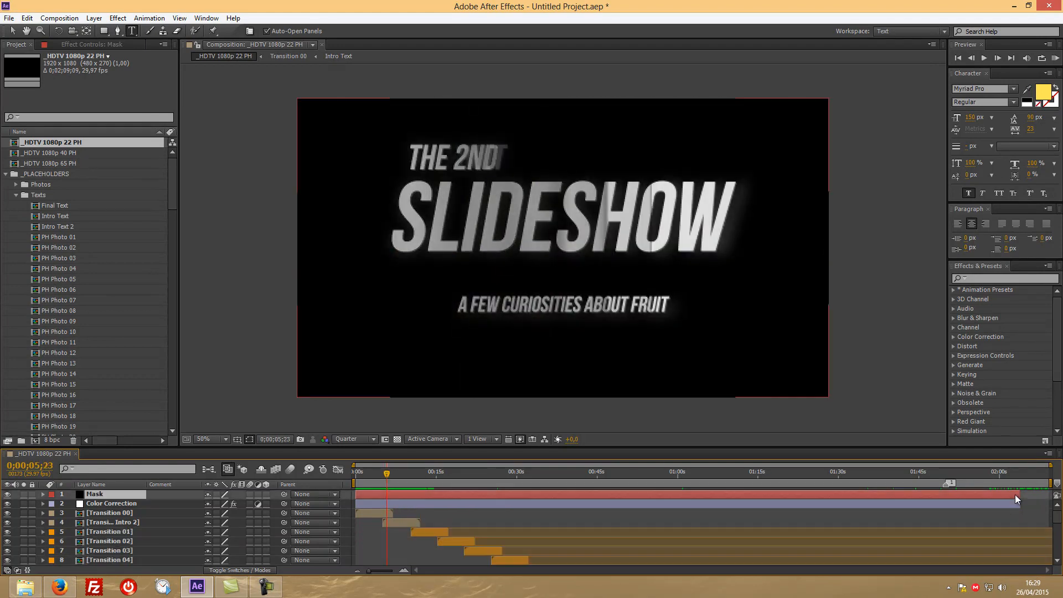
{"action": "left_click", "coordinate": [1016, 506], "text": "shift"}
{"action": "left_click_drag", "start_coordinate": [1020, 494], "coordinate": [1049, 494]}
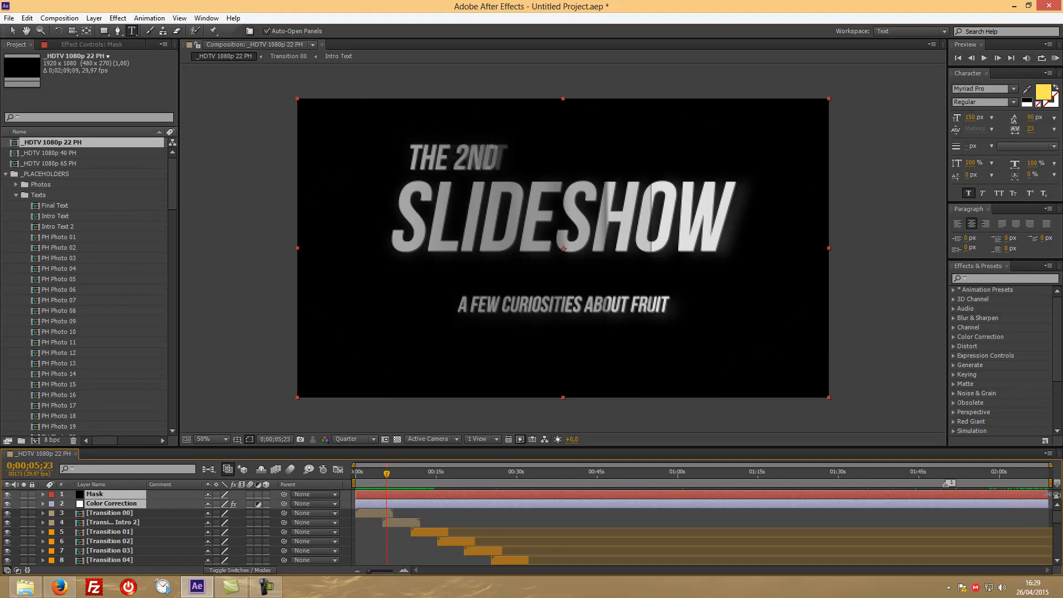
Step: Check the first intro slide at about 4 seconds, collapse the open project folders and import images.jpg into the project
{"action": "left_click", "coordinate": [380, 513]}
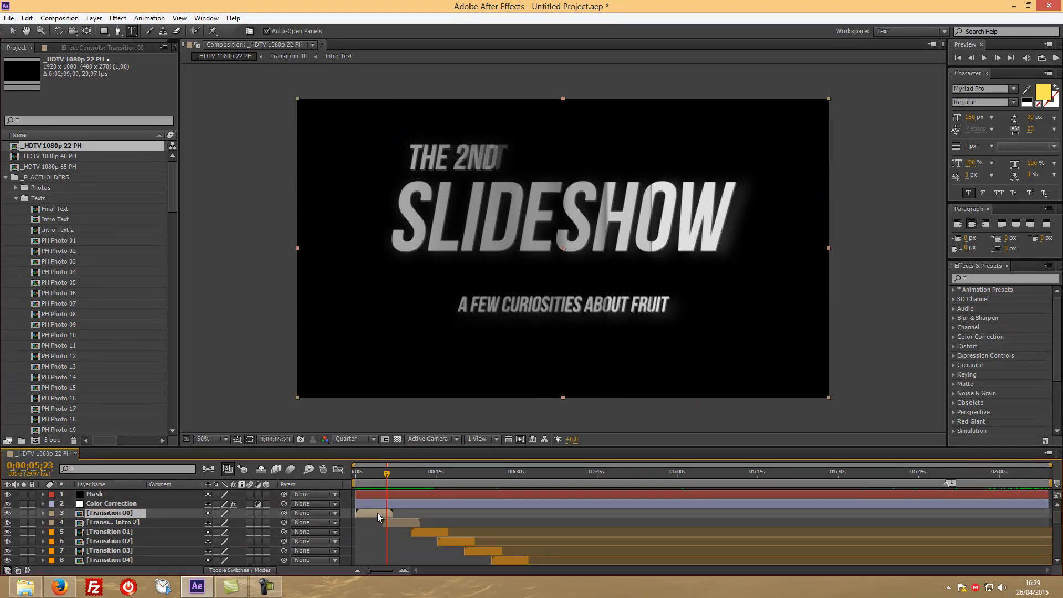
{"action": "left_click_drag", "start_coordinate": [384, 475], "coordinate": [378, 474]}
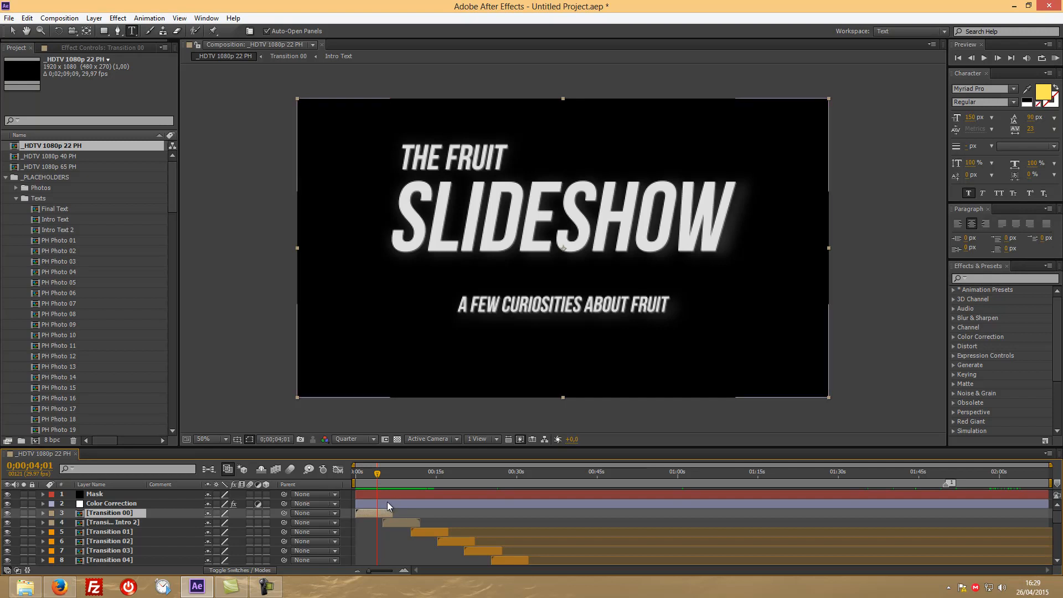
{"action": "left_click", "coordinate": [7, 178]}
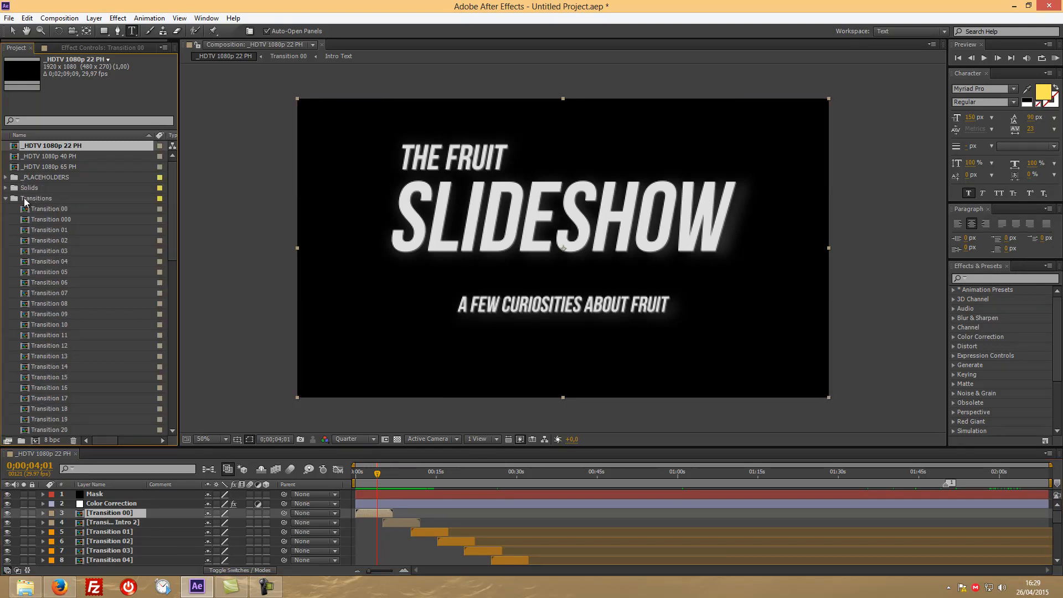
{"action": "left_click", "coordinate": [6, 198]}
{"action": "left_click_drag", "start_coordinate": [562, 247], "coordinate": [104, 257]}
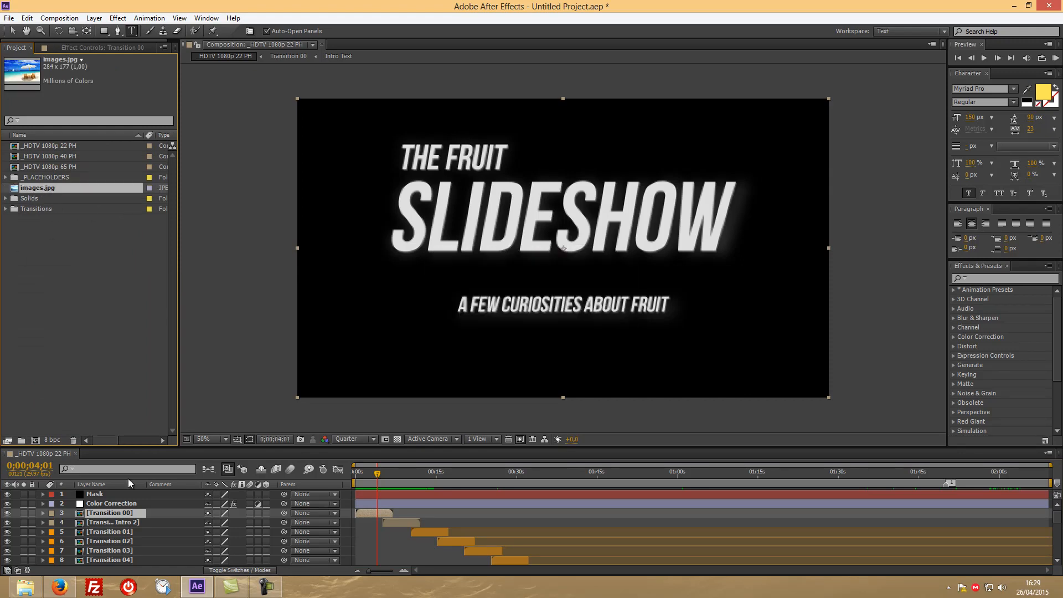
Step: Open the Intro Text composition nested in Transition 00, place images.jpg beneath its text layers and scale it to 693%
{"action": "double_click", "coordinate": [122, 513]}
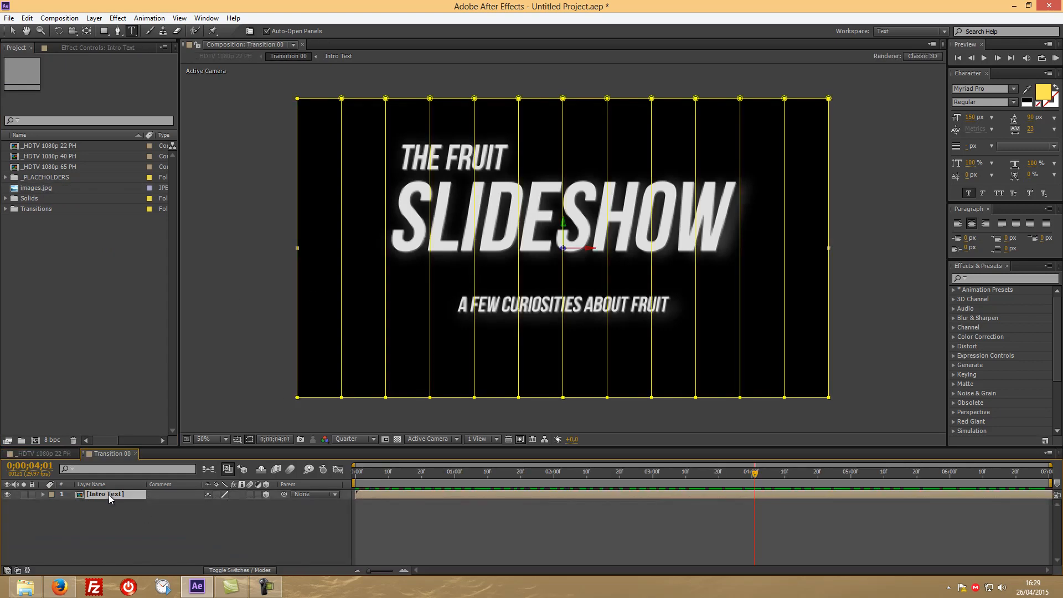
{"action": "double_click", "coordinate": [108, 494]}
{"action": "left_click_drag", "start_coordinate": [38, 187], "coordinate": [84, 526]}
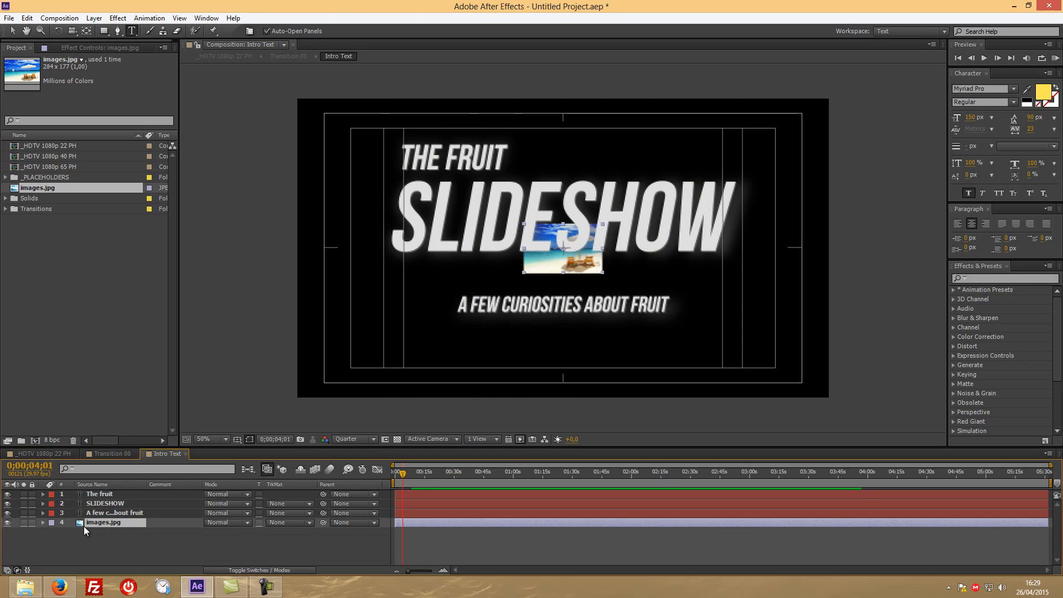
{"action": "key", "text": "s"}
{"action": "left_click_drag", "start_coordinate": [221, 532], "coordinate": [514, 452]}
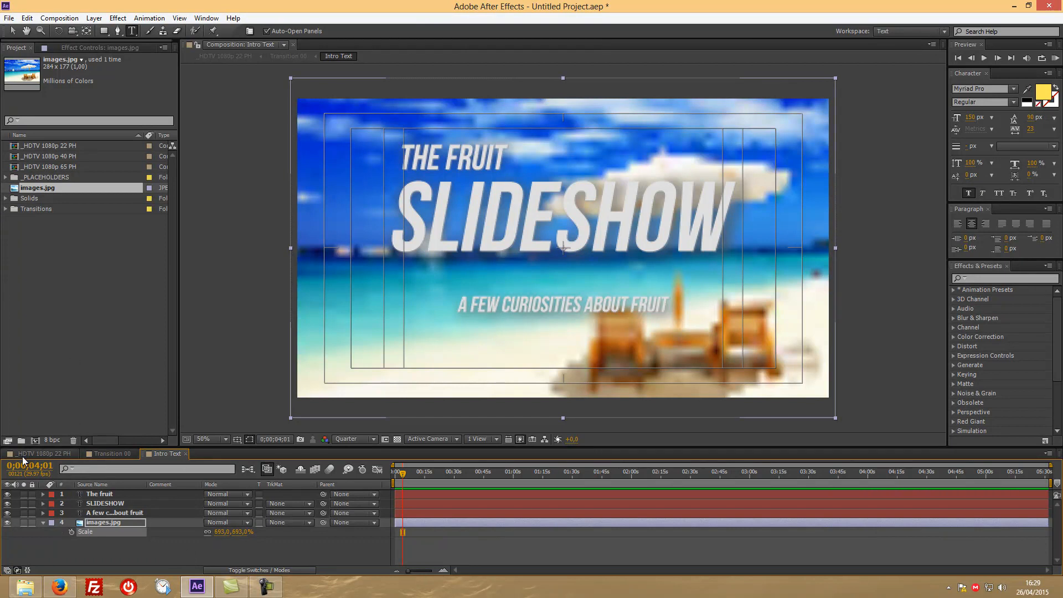
Step: Preview the first intro slide's new background and its transition to the second slide in the _HDTV 1080p 22 PH composition
{"action": "left_click", "coordinate": [42, 456]}
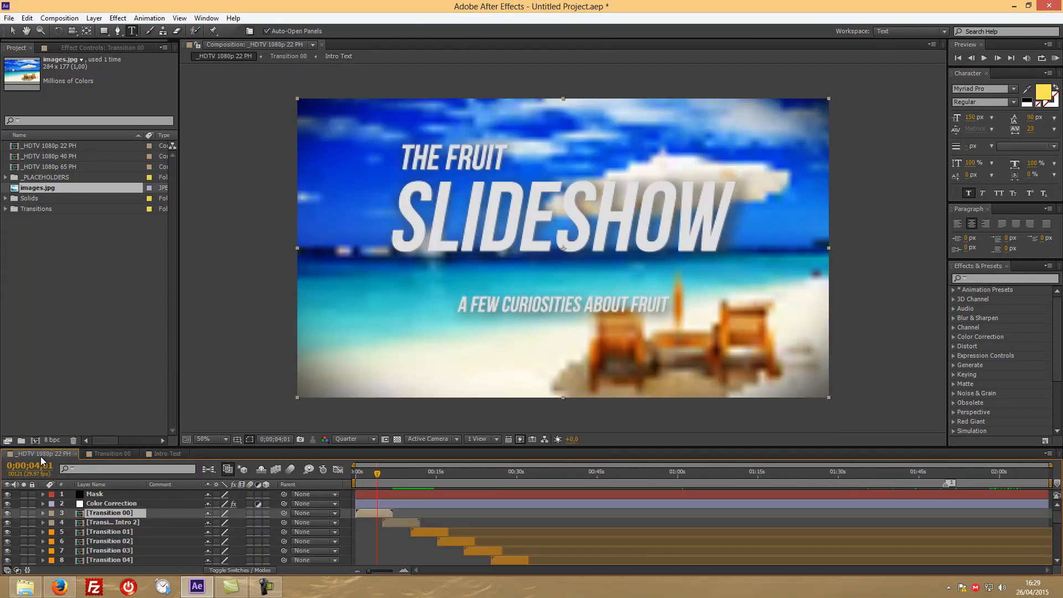
{"action": "mouse_move", "coordinate": [381, 473]}
{"action": "left_mouse_down"}
{"action": "mouse_move", "coordinate": [350, 471]}
{"action": "mouse_move", "coordinate": [371, 467]}
{"action": "left_mouse_up"}
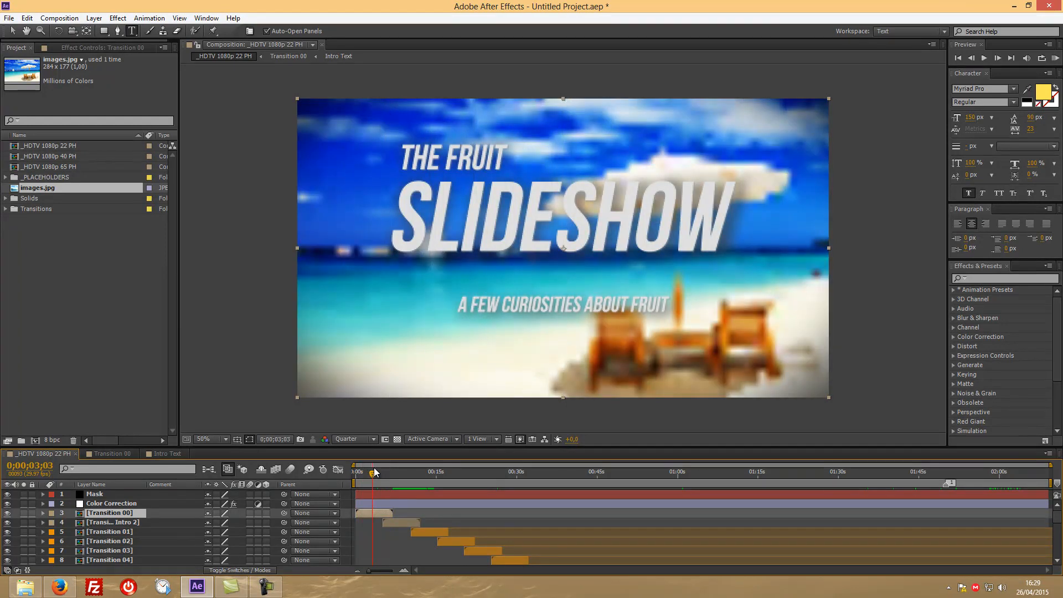
{"action": "left_click_drag", "start_coordinate": [378, 472], "coordinate": [396, 467]}
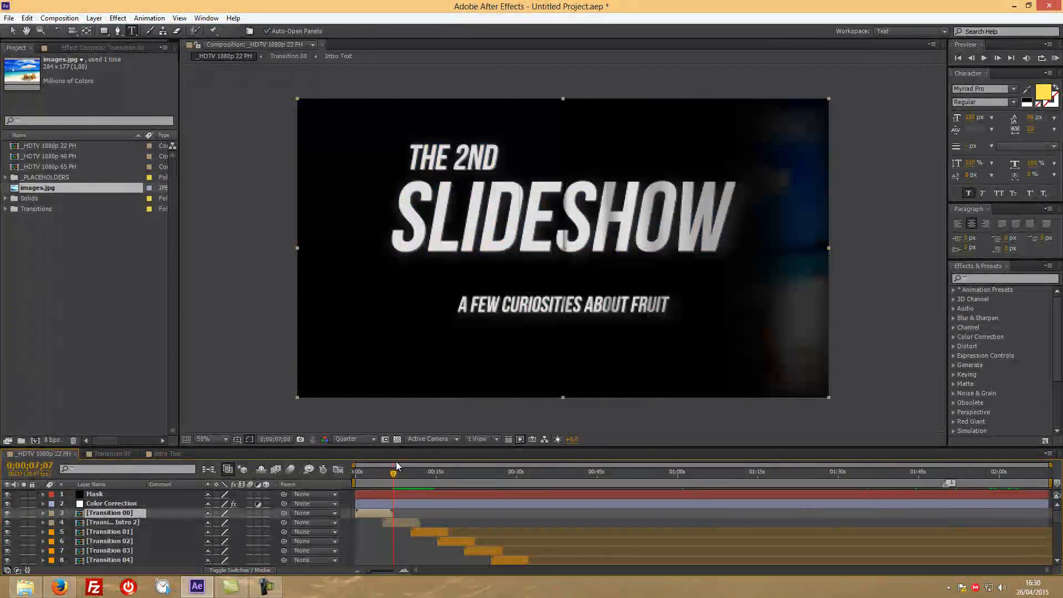
Step: Open the Intro Text 2 composition nested in Transition Intro 2 and import IMG_0700.JPG into the project
{"action": "double_click", "coordinate": [394, 522]}
{"action": "double_click", "coordinate": [106, 493]}
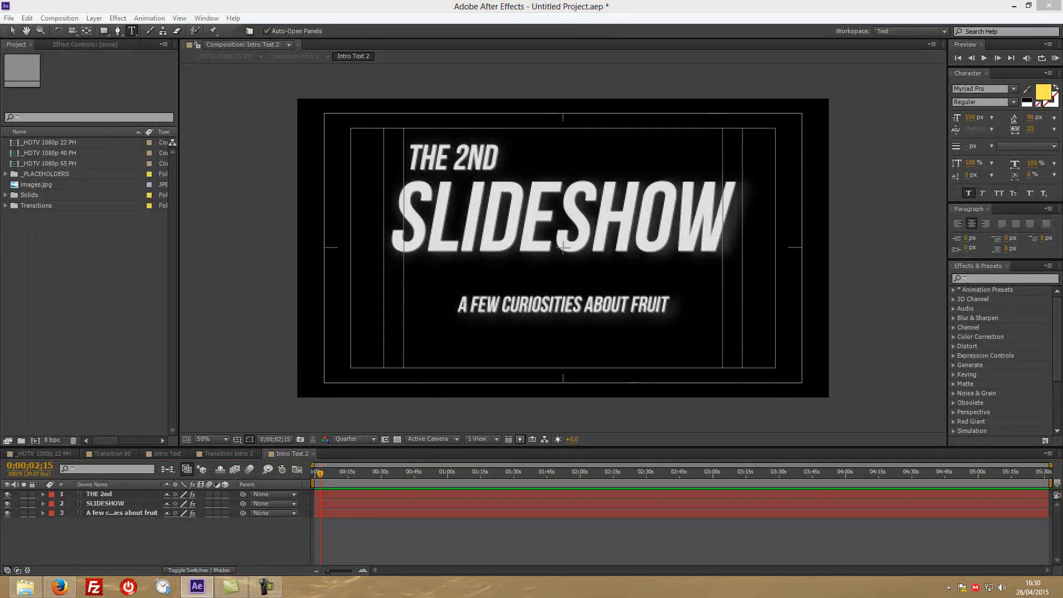
{"action": "left_click_drag", "start_coordinate": [0, 265], "coordinate": [631, 181]}
{"action": "left_click_drag", "start_coordinate": [87, 258], "coordinate": [86, 258]}
{"action": "left_click_drag", "start_coordinate": [0, 249], "coordinate": [78, 239]}
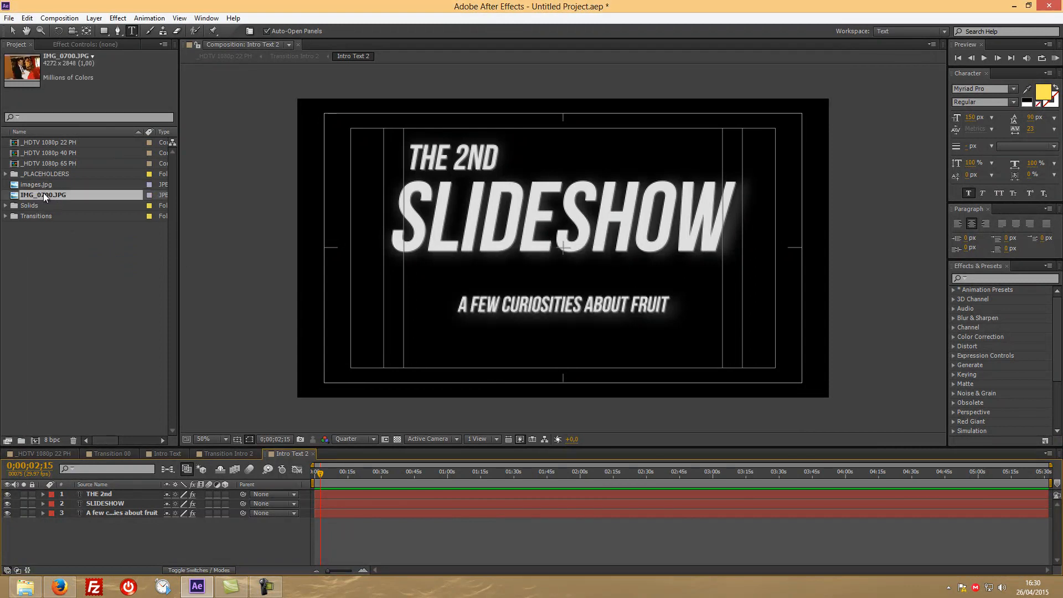
Step: Place IMG_0700.JPG beneath the text layers of Intro Text 2 and scale it to 46%
{"action": "left_click_drag", "start_coordinate": [55, 290], "coordinate": [98, 515]}
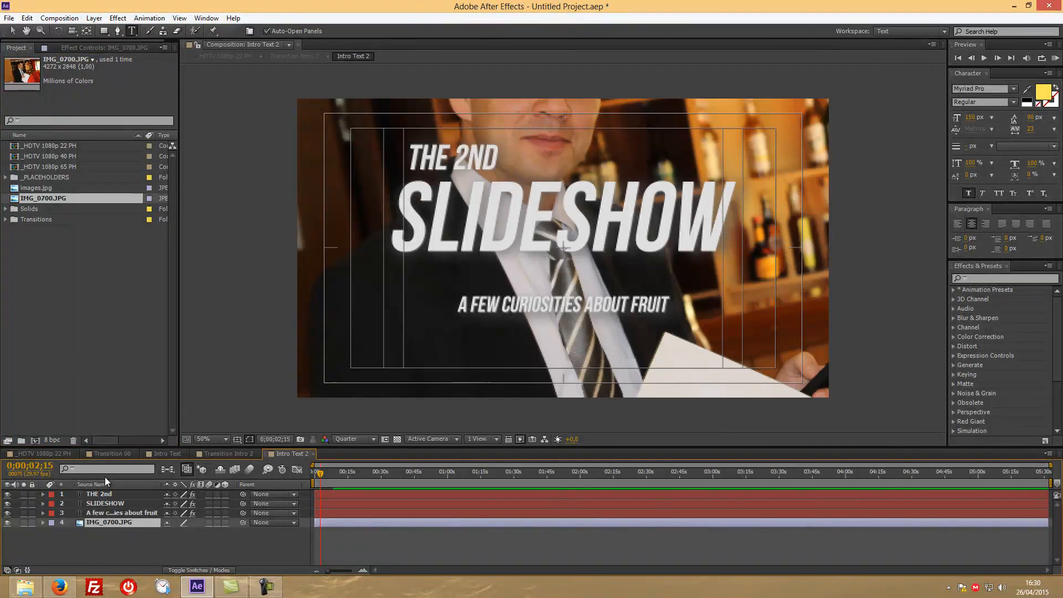
{"action": "key", "text": "s"}
{"action": "left_click_drag", "start_coordinate": [180, 532], "coordinate": [147, 530]}
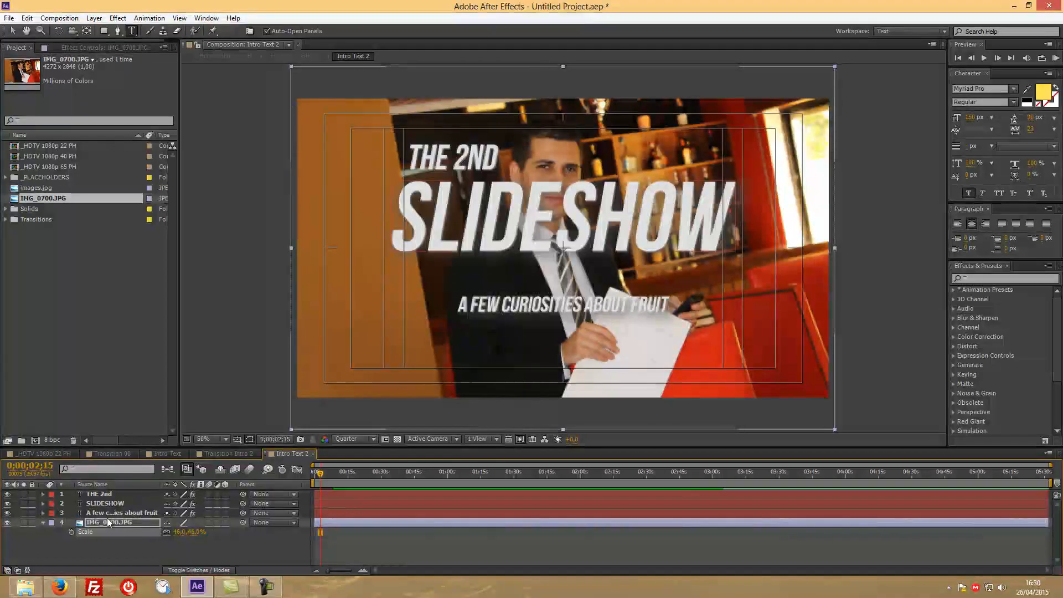
{"action": "left_click", "coordinate": [44, 523]}
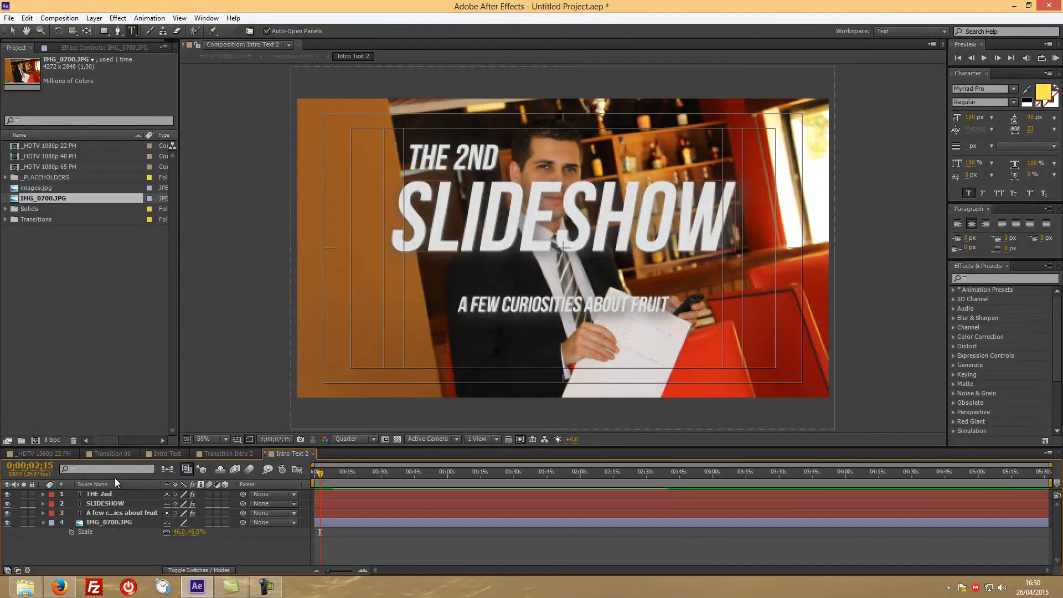
Step: Return to the _HDTV 1080p 22 PH composition and preview the transition into the second intro slide
{"action": "left_click", "coordinate": [47, 454]}
{"action": "mouse_move", "coordinate": [395, 473]}
{"action": "left_mouse_down"}
{"action": "mouse_move", "coordinate": [347, 473]}
{"action": "mouse_move", "coordinate": [394, 475]}
{"action": "mouse_move", "coordinate": [384, 475]}
{"action": "left_mouse_up"}
{"action": "mouse_move", "coordinate": [382, 471]}
{"action": "left_mouse_down"}
{"action": "mouse_move", "coordinate": [397, 474]}
{"action": "mouse_move", "coordinate": [368, 474]}
{"action": "mouse_move", "coordinate": [434, 473]}
{"action": "mouse_move", "coordinate": [365, 474]}
{"action": "mouse_move", "coordinate": [396, 473]}
{"action": "left_mouse_up"}
Step: Reopen Intro Text 2 and set Position and Scale keyframes for the IMG_0700.JPG layer at 0;00;00;00
{"action": "double_click", "coordinate": [130, 523]}
{"action": "double_click", "coordinate": [124, 494]}
{"action": "left_click", "coordinate": [124, 521]}
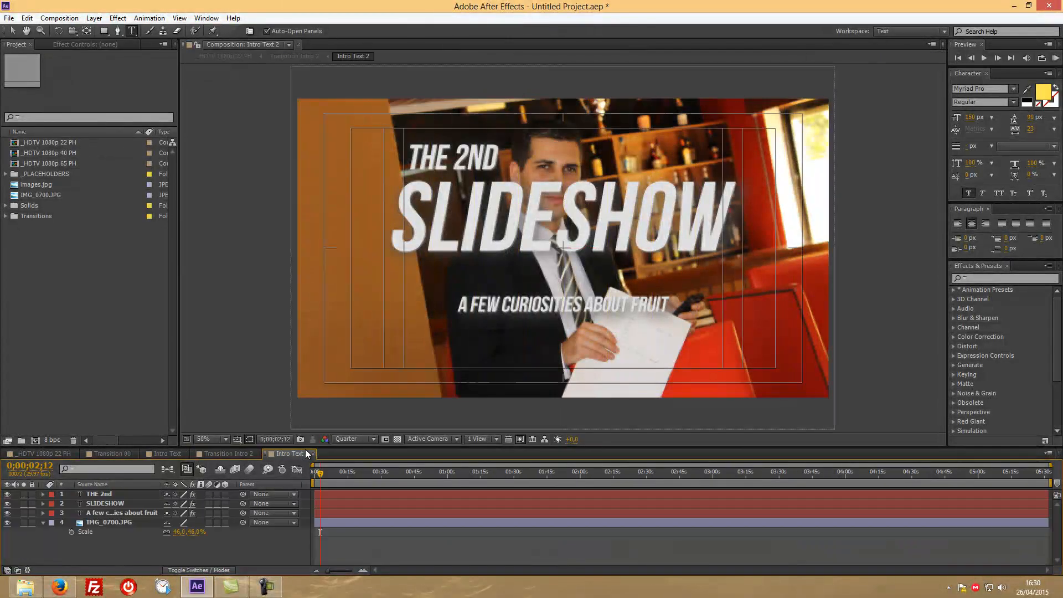
{"action": "left_click_drag", "start_coordinate": [324, 472], "coordinate": [284, 475]}
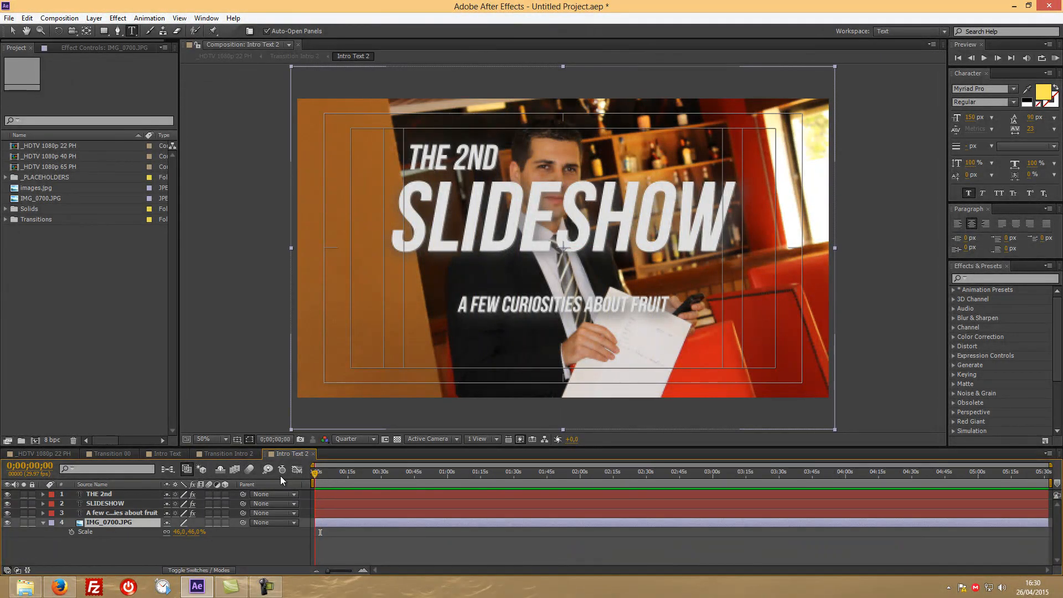
{"action": "key", "text": "p"}
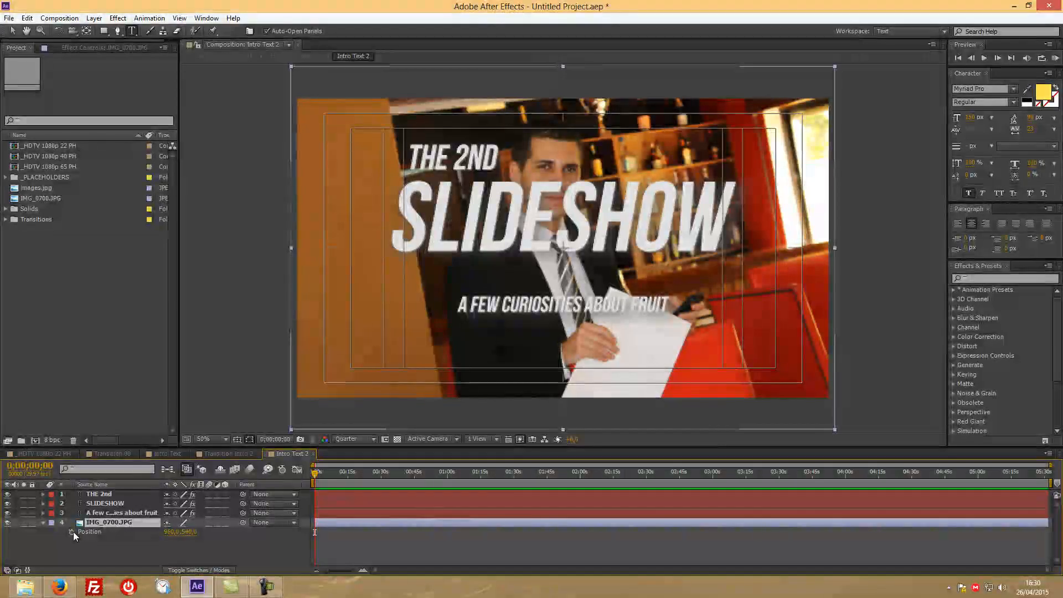
{"action": "key", "text": "shift+r"}
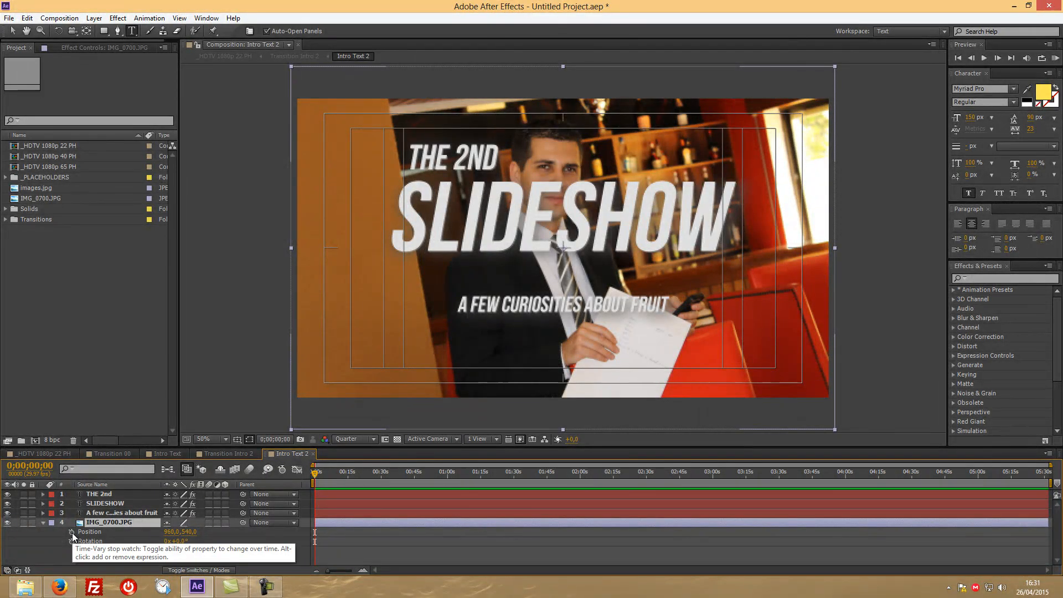
{"action": "left_click", "coordinate": [71, 532]}
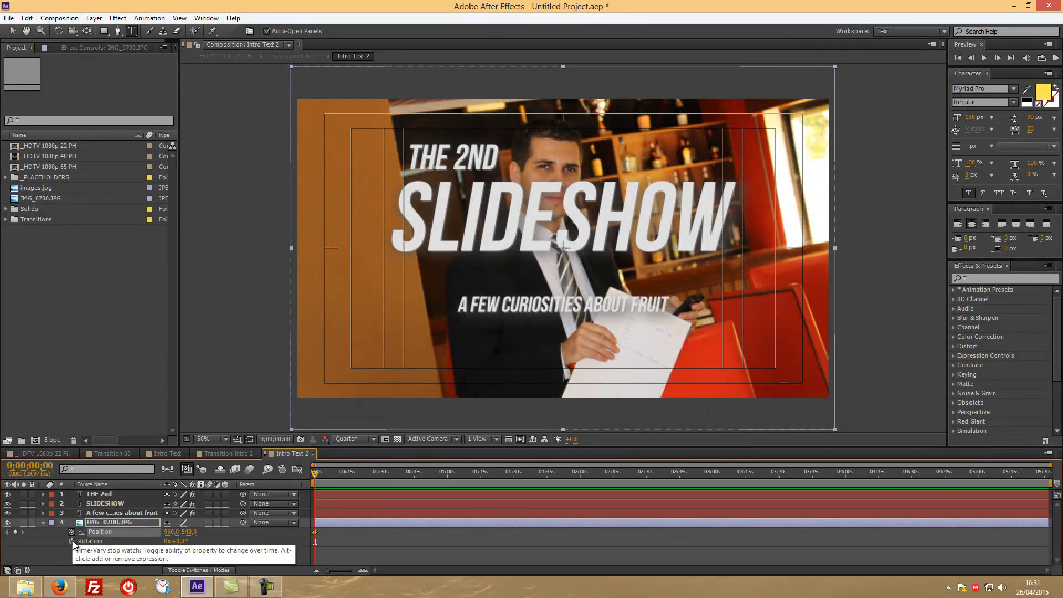
{"action": "key", "text": "shift+s"}
{"action": "left_click", "coordinate": [71, 541]}
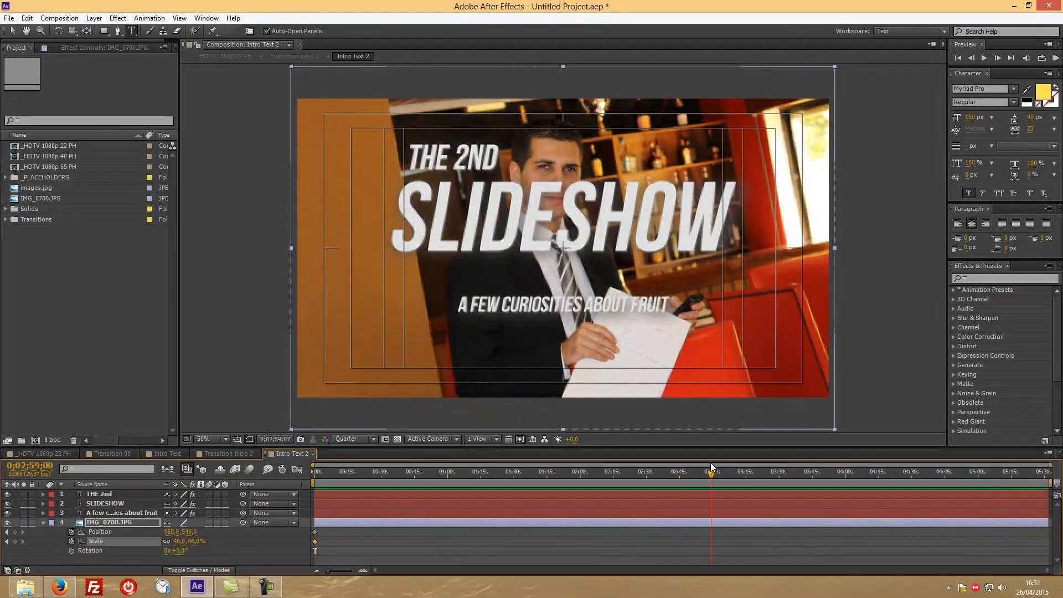
Step: At 0;00;14;15, scale IMG_0700.JPG to 68% and move the photo down to keyframe a zoom on the man's face
{"action": "left_click", "coordinate": [335, 481]}
{"action": "left_click_drag", "start_coordinate": [343, 480], "coordinate": [346, 481]}
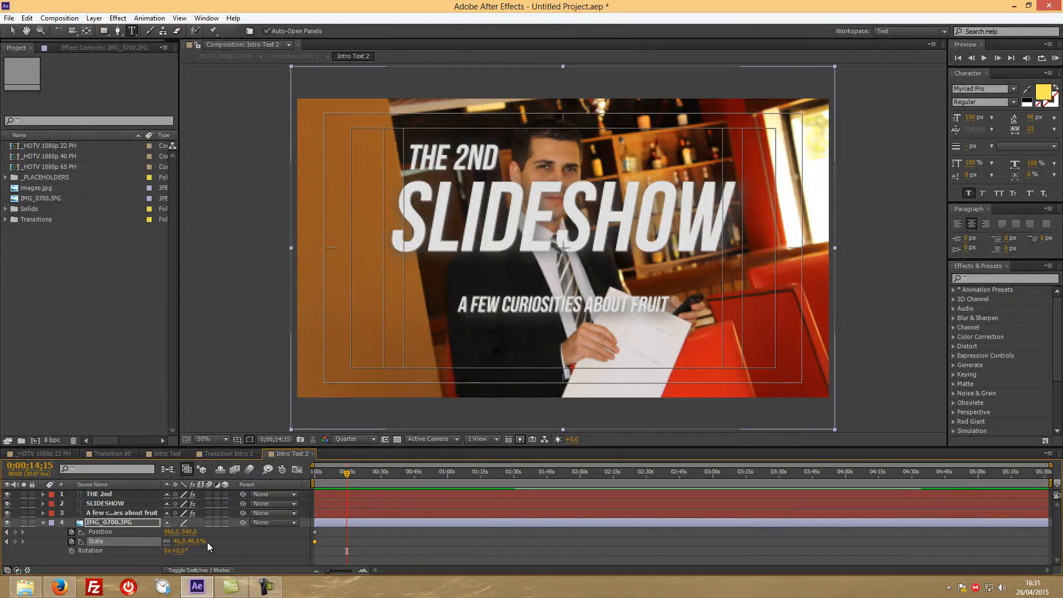
{"action": "left_click_drag", "start_coordinate": [180, 540], "coordinate": [189, 538]}
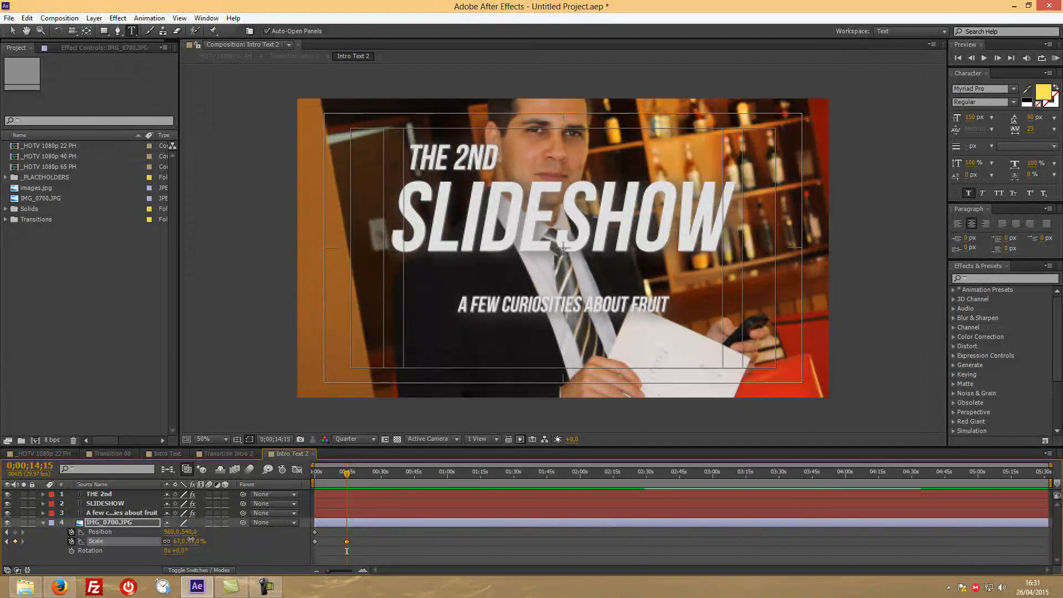
{"action": "left_click", "coordinate": [15, 32]}
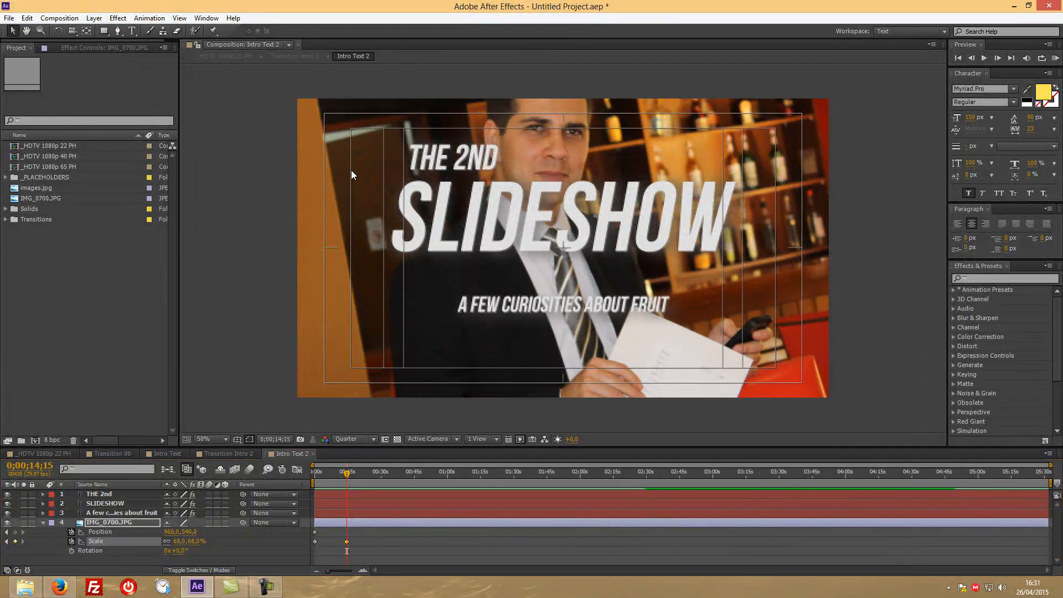
{"action": "left_click_drag", "start_coordinate": [657, 150], "coordinate": [657, 192]}
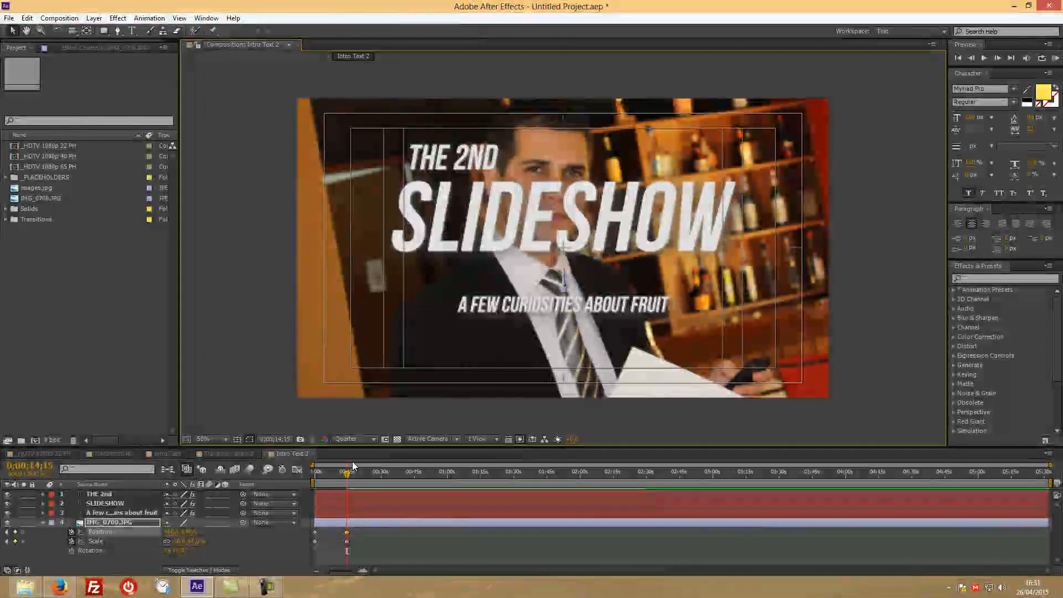
Step: Scrub through the photo animation in Intro Text 2, and review the opening slide in the _HDTV 1080p 22 PH composition
{"action": "left_click_drag", "start_coordinate": [346, 475], "coordinate": [378, 470]}
{"action": "left_click", "coordinate": [52, 452]}
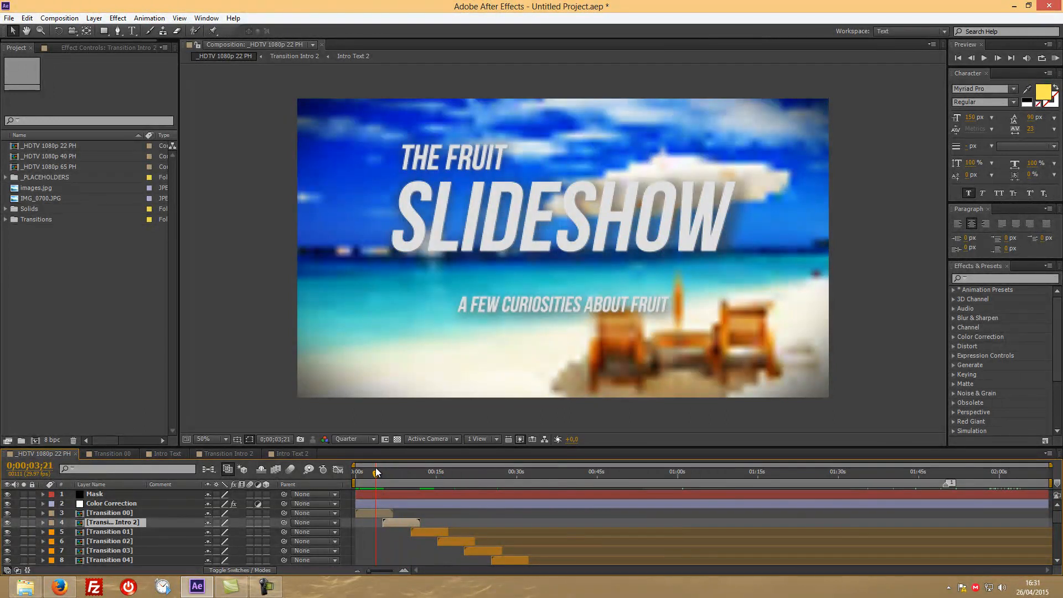
{"action": "mouse_move", "coordinate": [369, 469]}
{"action": "left_mouse_down"}
{"action": "mouse_move", "coordinate": [403, 473]}
{"action": "mouse_move", "coordinate": [362, 474]}
{"action": "left_mouse_up"}
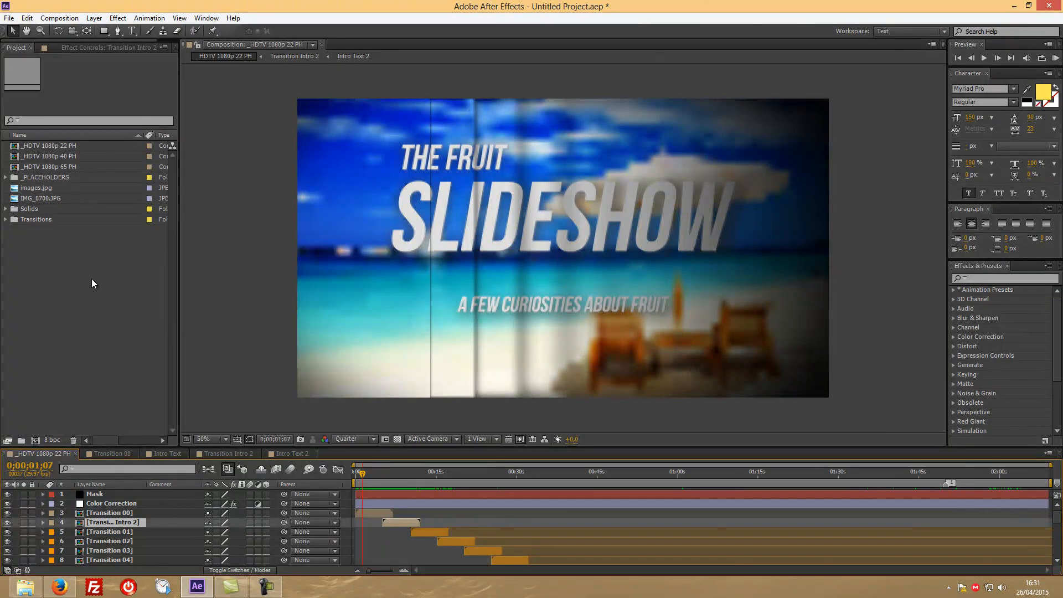
Step: Close the Transition 00, Intro Text, Transition Intro 2 and Intro Text 2 timelines, leaving only _HDTV 1080p 22 PH open
{"action": "left_click", "coordinate": [113, 454]}
{"action": "left_click", "coordinate": [135, 454]}
{"action": "left_click", "coordinate": [127, 454]}
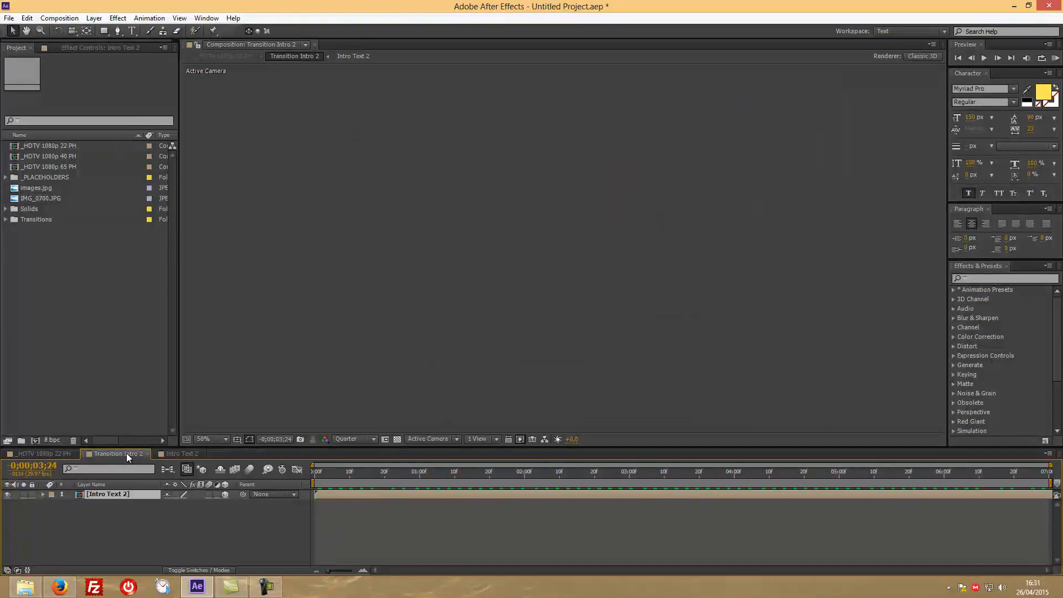
{"action": "left_click", "coordinate": [148, 453]}
{"action": "left_click", "coordinate": [130, 453]}
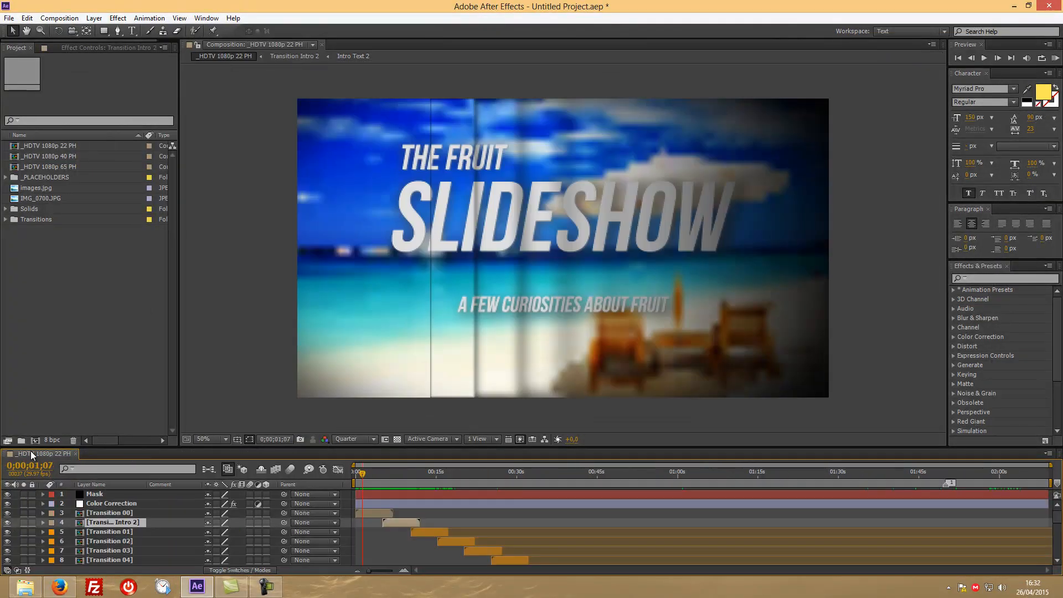
Step: Preview the fruit slides up to 0;00;18;14 and open the Transition 02 composition that holds the apple slide
{"action": "left_click", "coordinate": [437, 530]}
{"action": "left_click_drag", "start_coordinate": [417, 472], "coordinate": [454, 481]}
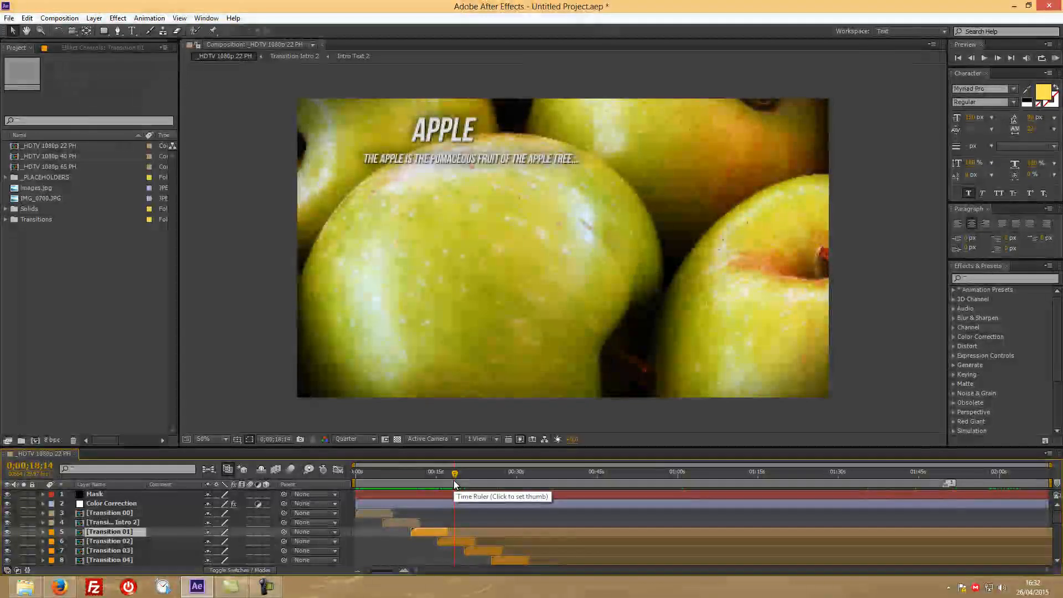
{"action": "left_click", "coordinate": [442, 541]}
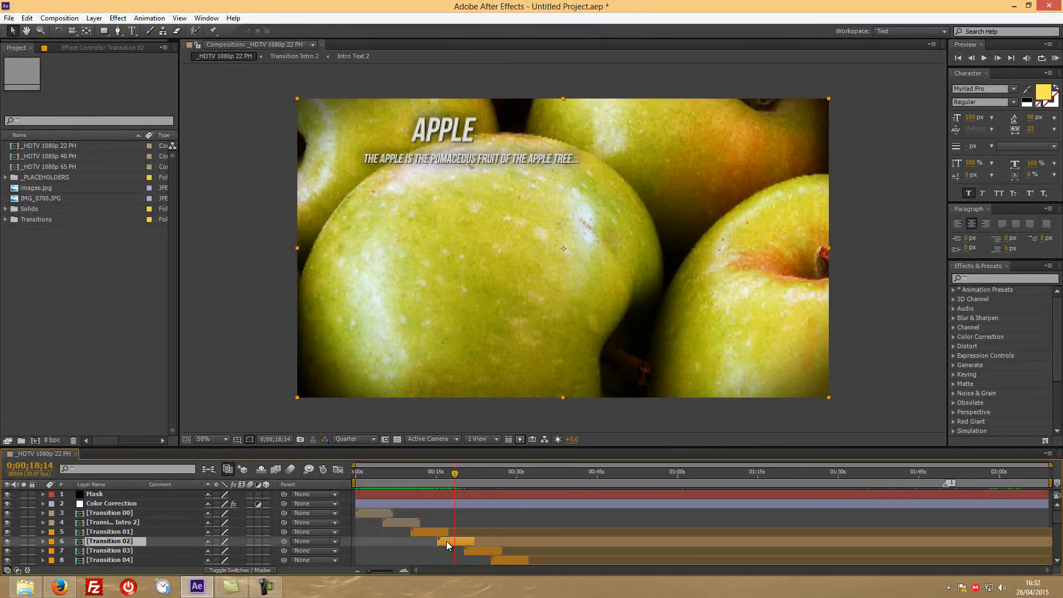
{"action": "double_click", "coordinate": [446, 540]}
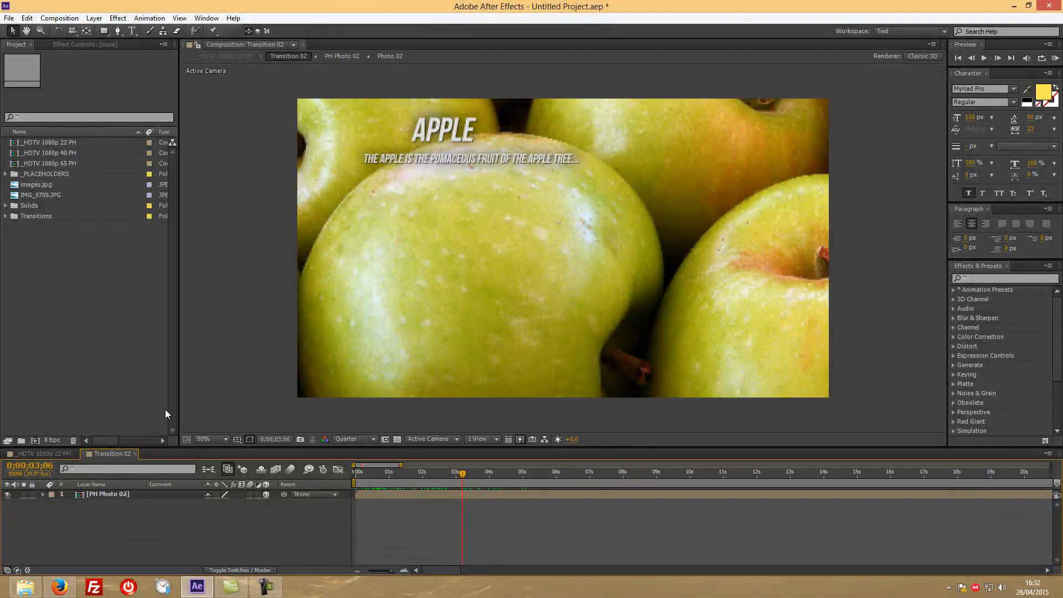
Step: Open the PH Photo 02 composition and try moving the Apple title and its caption together, lower on the photo
{"action": "double_click", "coordinate": [109, 494]}
{"action": "left_click", "coordinate": [107, 493]}
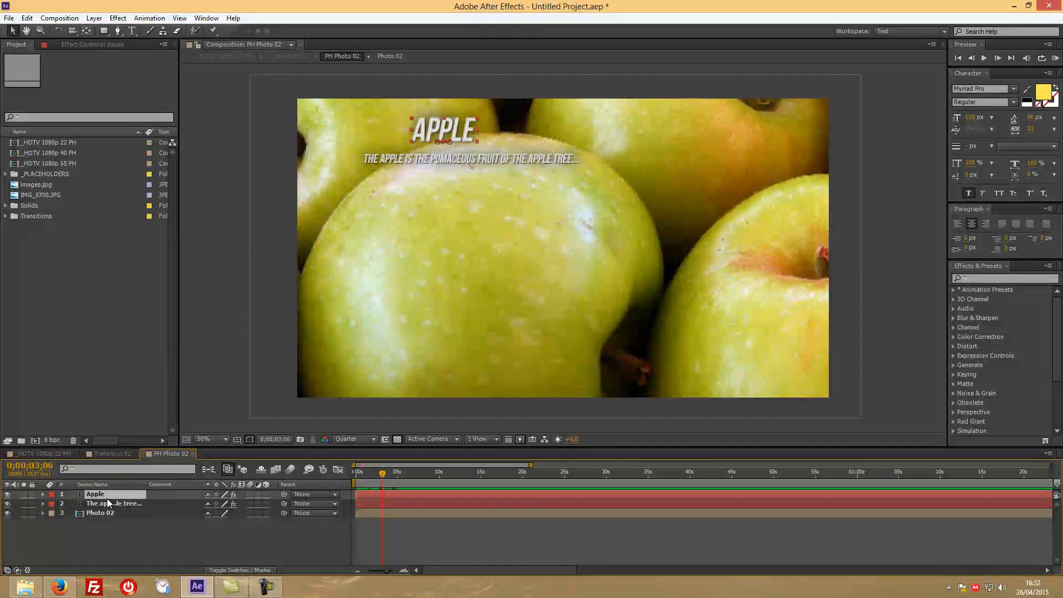
{"action": "left_click", "coordinate": [111, 503], "text": "shift"}
{"action": "left_click_drag", "start_coordinate": [455, 127], "coordinate": [490, 156]}
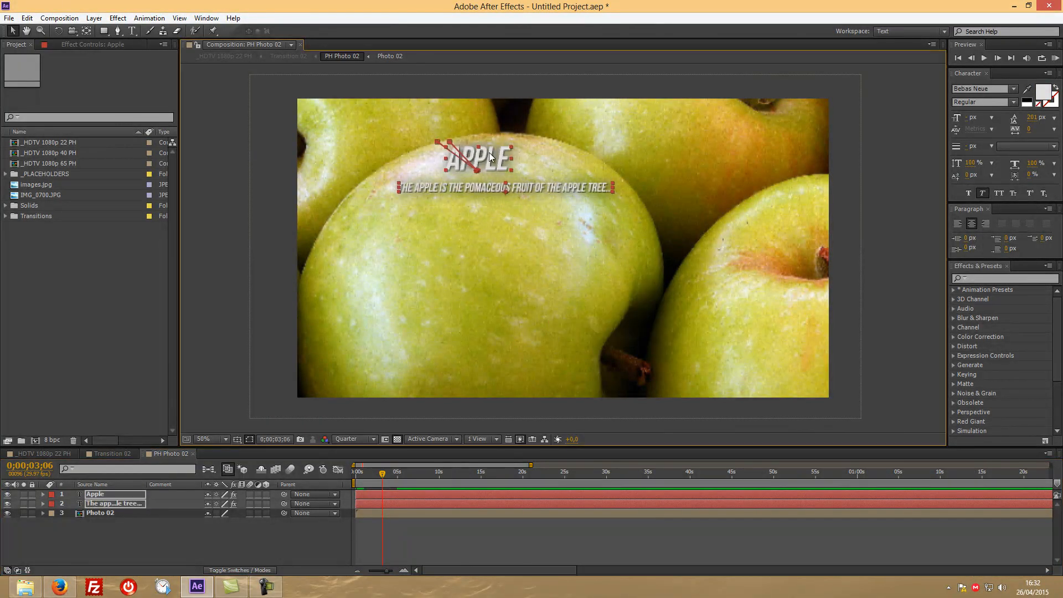
{"action": "key", "text": "ctrl+z"}
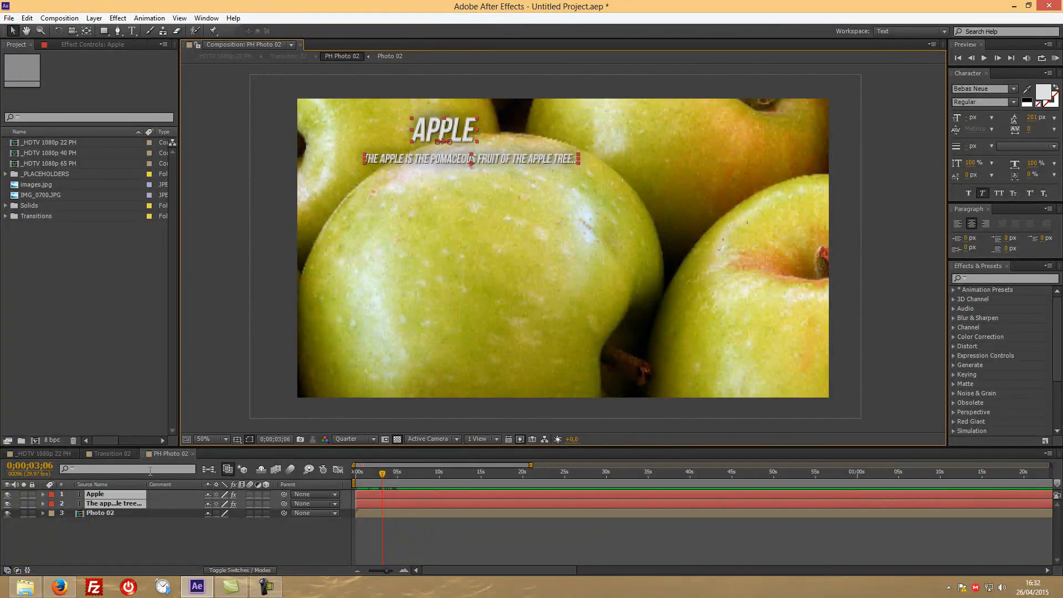
Step: Reveal and select the keyframes of the Apple title and caption layers, and try moving both texts at 0;00;02;00
{"action": "key", "text": "u"}
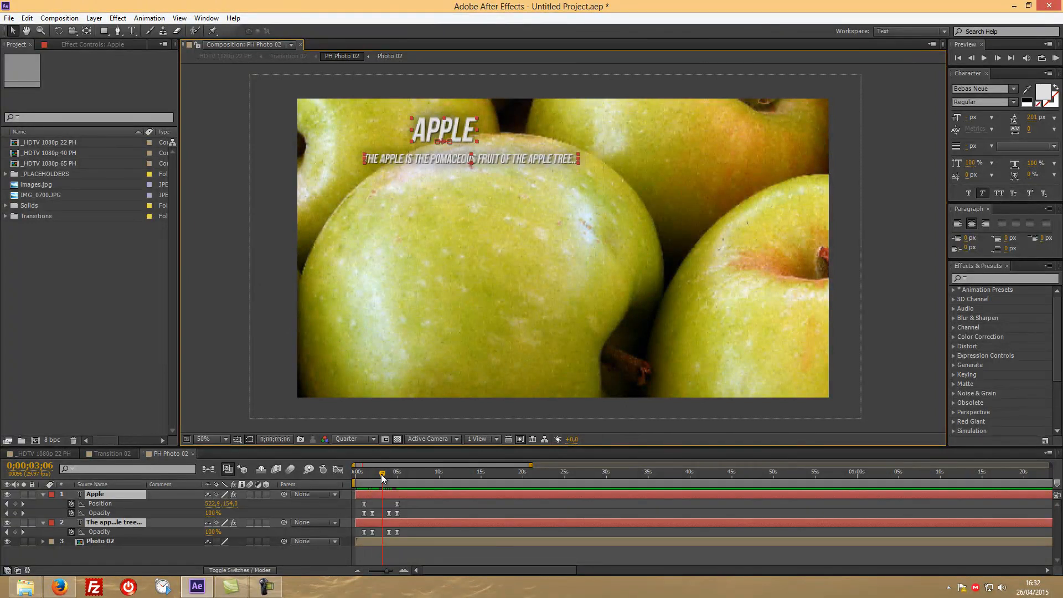
{"action": "left_click_drag", "start_coordinate": [382, 478], "coordinate": [413, 534]}
{"action": "left_click_drag", "start_coordinate": [471, 132], "coordinate": [492, 153]}
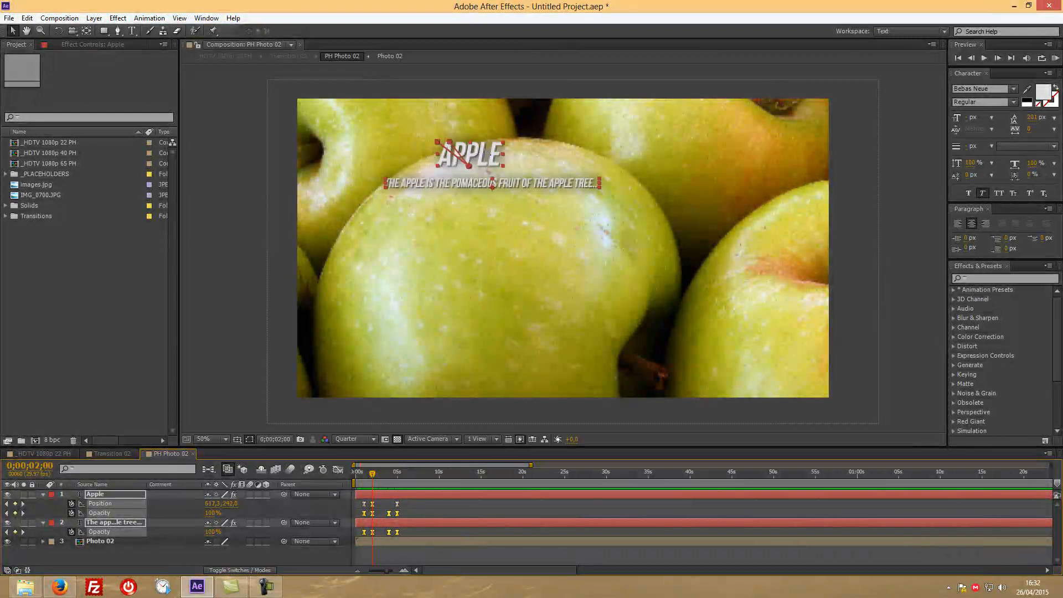
{"action": "key", "text": "ctrl+z"}
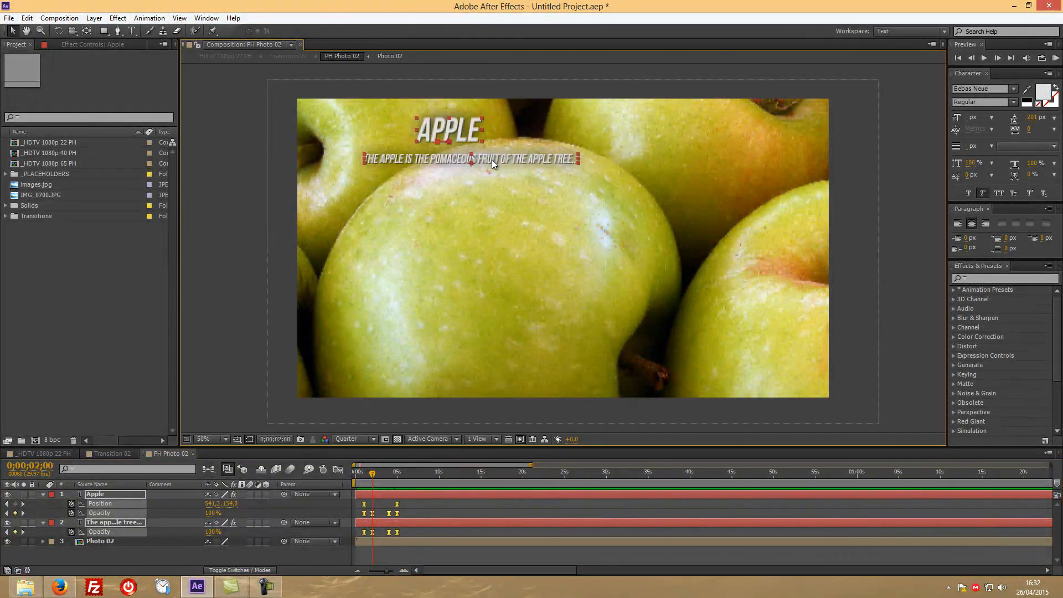
Step: At 0;00;05;00, move the Apple title and caption to the photo's lower-right area, with the title at about 1336, 942
{"action": "left_click_drag", "start_coordinate": [372, 475], "coordinate": [397, 473]}
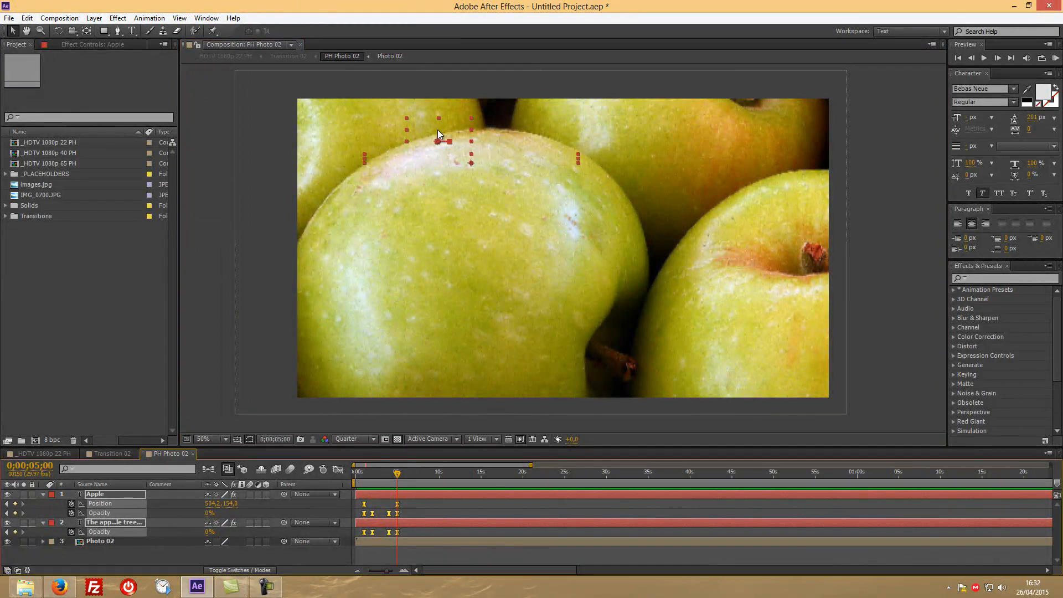
{"action": "left_click_drag", "start_coordinate": [446, 131], "coordinate": [548, 268]}
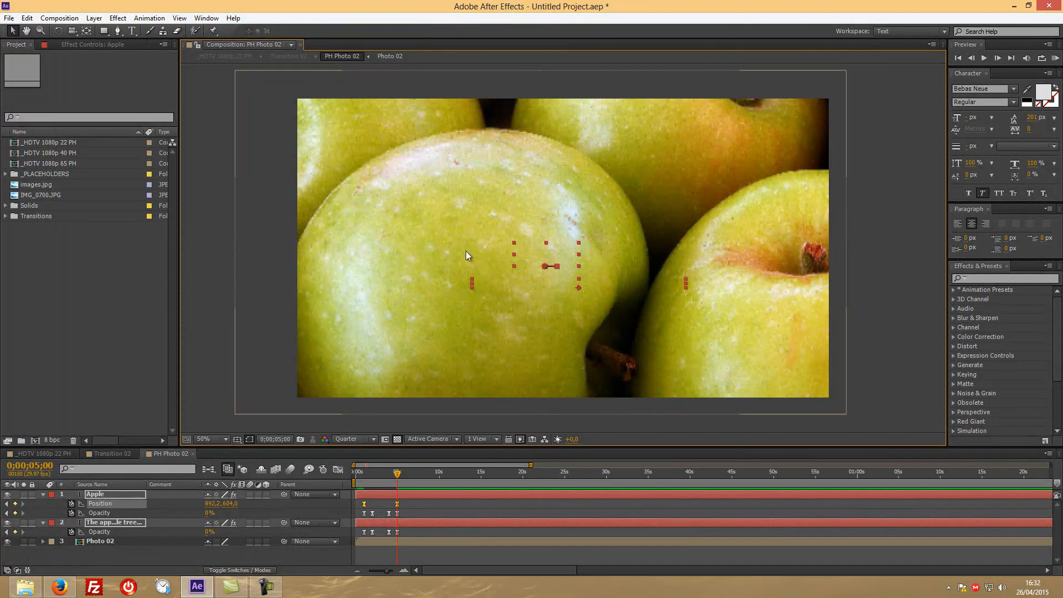
{"action": "left_click_drag", "start_coordinate": [557, 261], "coordinate": [675, 348]}
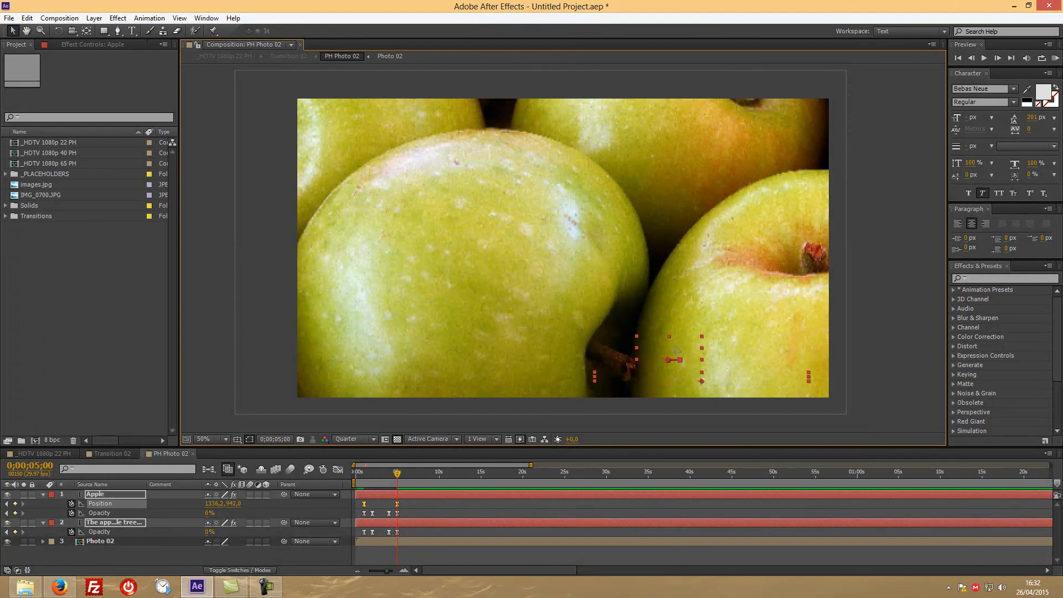
Step: At 0;00;01;00, move the Apple title and caption to the photo's lower-left area, title at about 356, 966, and collapse the layers' properties
{"action": "left_click_drag", "start_coordinate": [397, 473], "coordinate": [362, 477]}
{"action": "left_click_drag", "start_coordinate": [722, 374], "coordinate": [437, 381]}
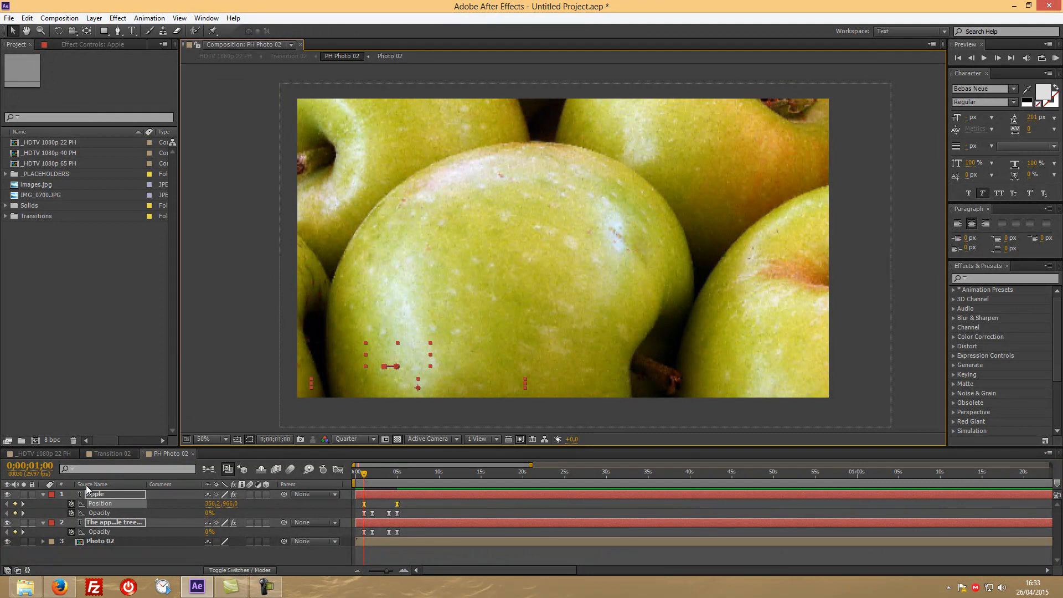
{"action": "left_click", "coordinate": [42, 495]}
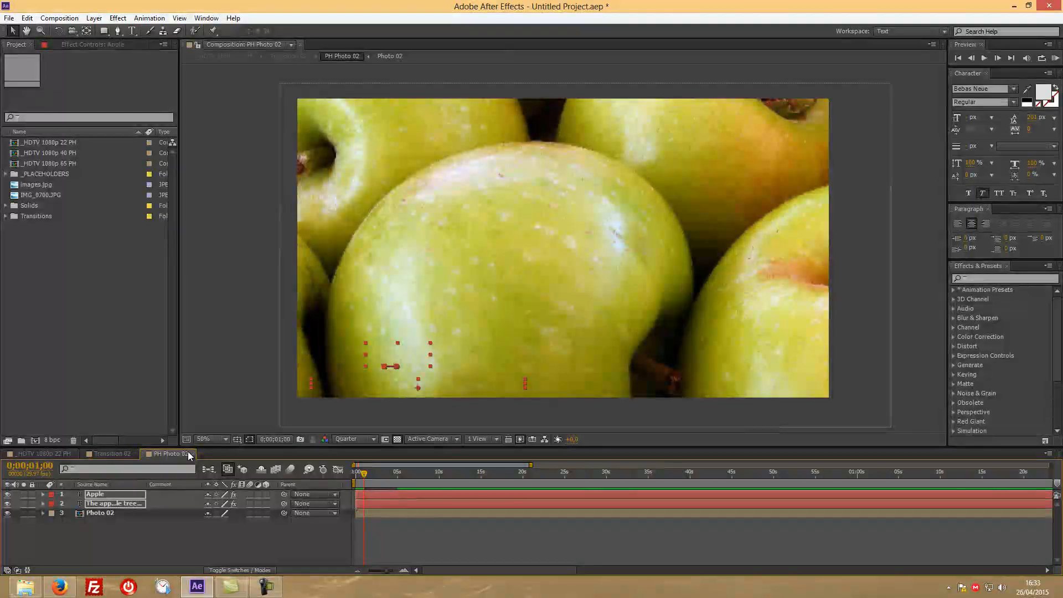
Step: Find the orange slide in _HDTV 1080p 22 PH and open its Transition 03 and nested PH Photo 03 compositions
{"action": "left_click", "coordinate": [34, 453]}
{"action": "left_click_drag", "start_coordinate": [434, 474], "coordinate": [483, 474]}
{"action": "left_click", "coordinate": [473, 551]}
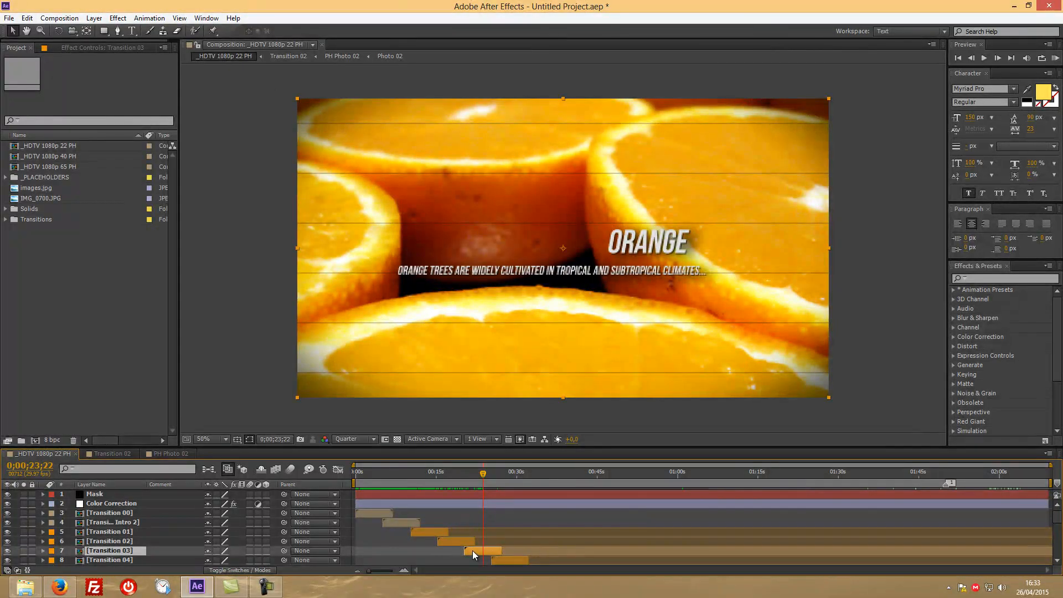
{"action": "double_click", "coordinate": [473, 553]}
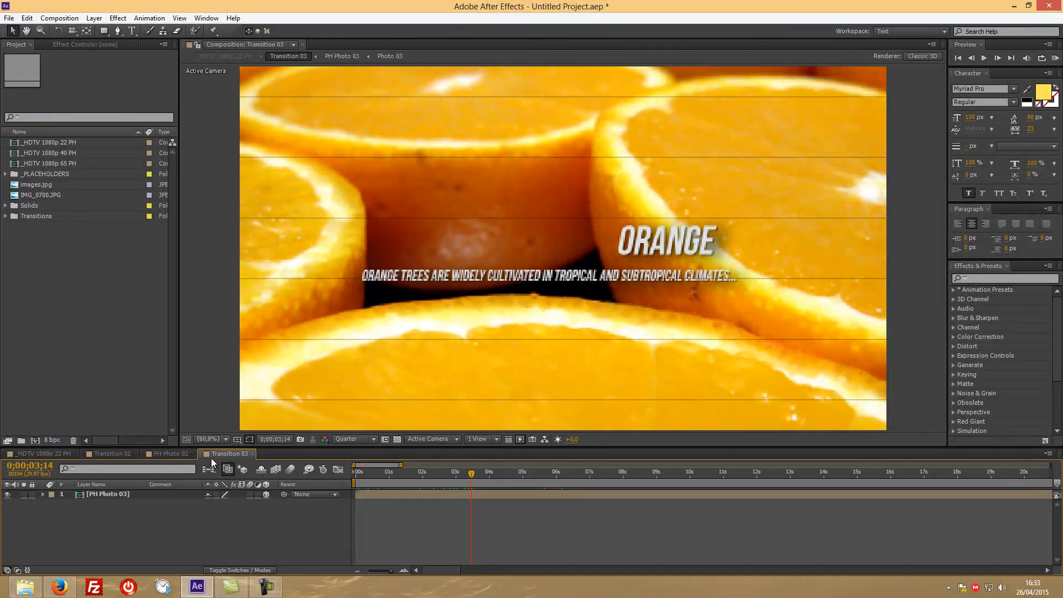
{"action": "double_click", "coordinate": [107, 493]}
Step: Select all keyframes of the Orange title and caption, and move both texts to the photo's lower-right corner at 0;00;01;00
{"action": "left_click", "coordinate": [102, 494]}
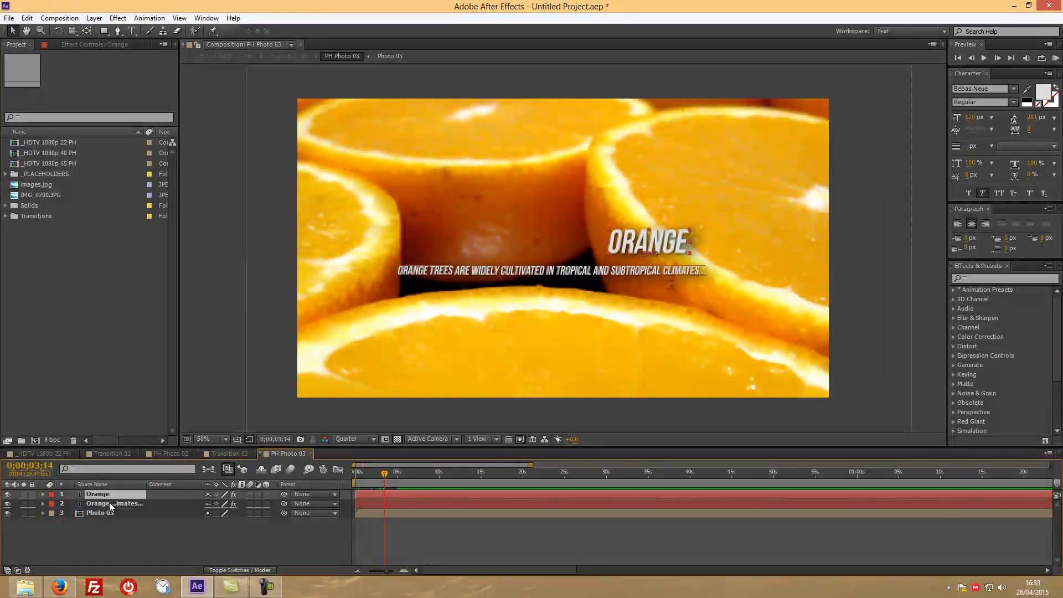
{"action": "left_click", "coordinate": [108, 503], "text": "shift"}
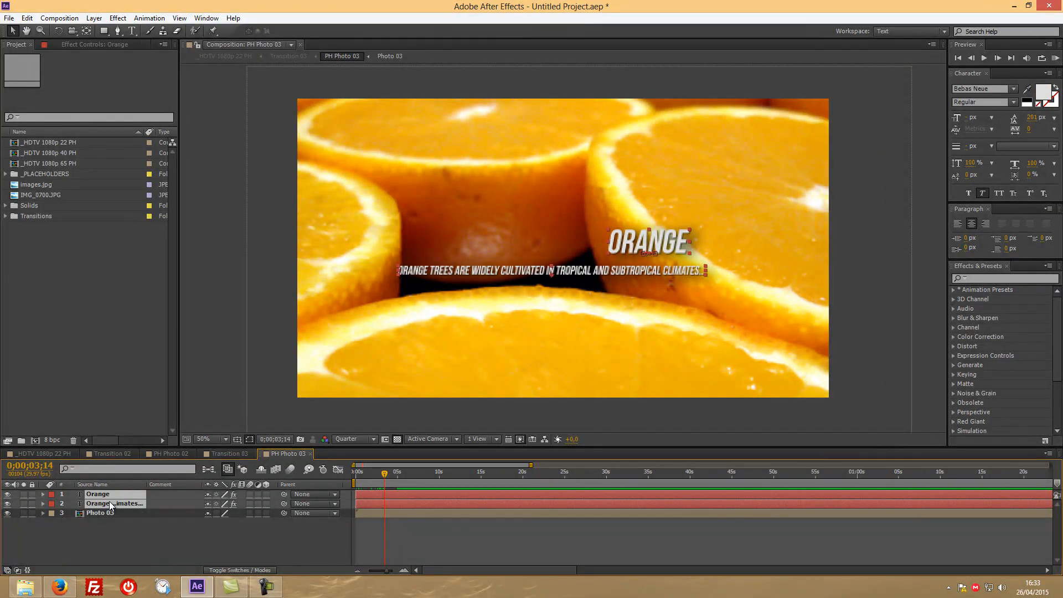
{"action": "key", "text": "u"}
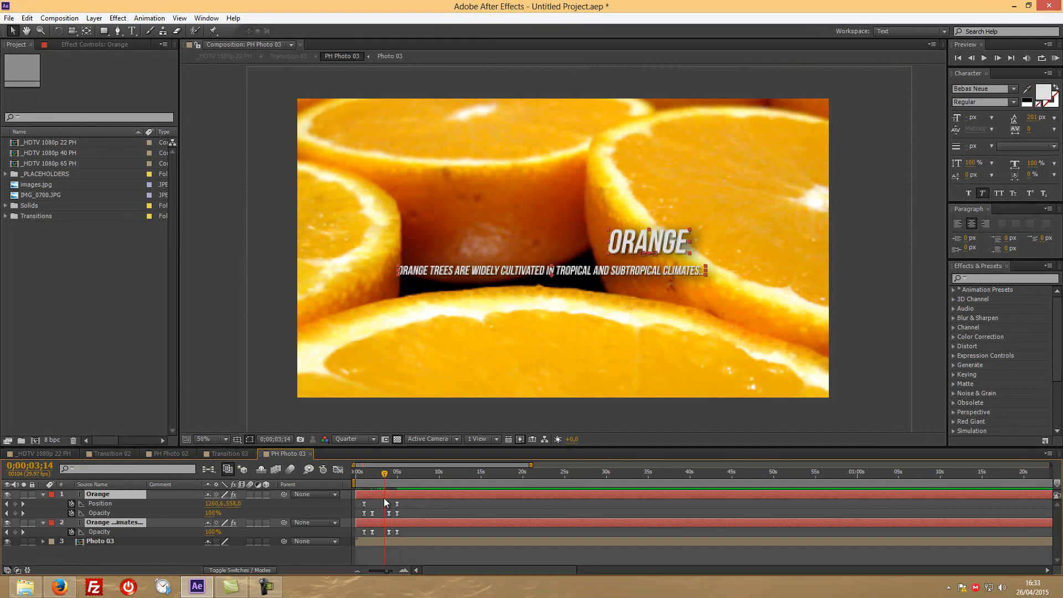
{"action": "mouse_move", "coordinate": [386, 471]}
{"action": "left_mouse_down"}
{"action": "mouse_move", "coordinate": [364, 474]}
{"action": "mouse_move", "coordinate": [395, 478]}
{"action": "mouse_move", "coordinate": [367, 481]}
{"action": "left_mouse_up"}
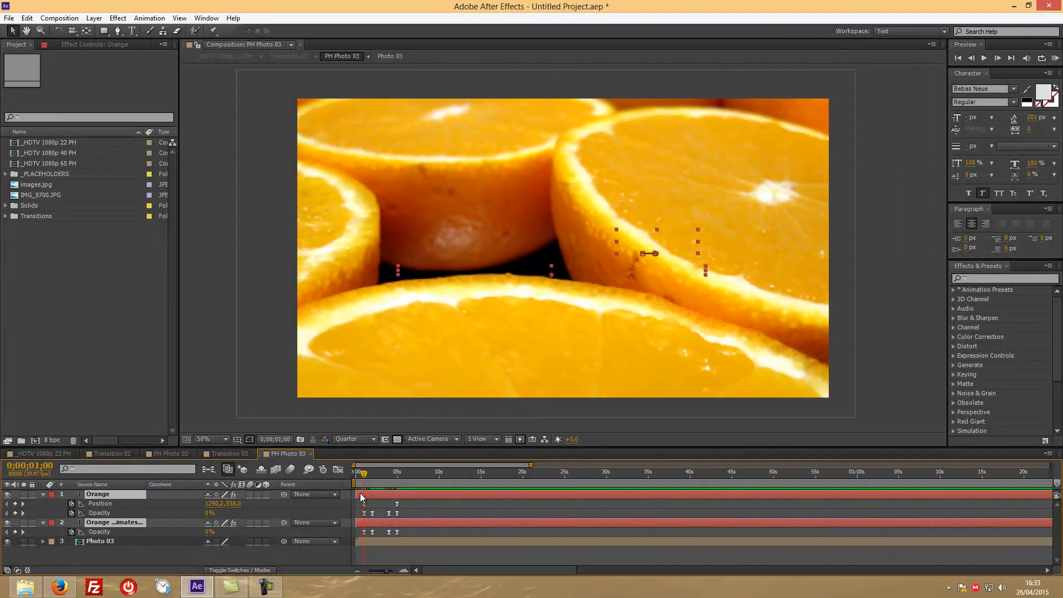
{"action": "left_click", "coordinate": [362, 505]}
{"action": "left_click_drag", "start_coordinate": [360, 502], "coordinate": [421, 535]}
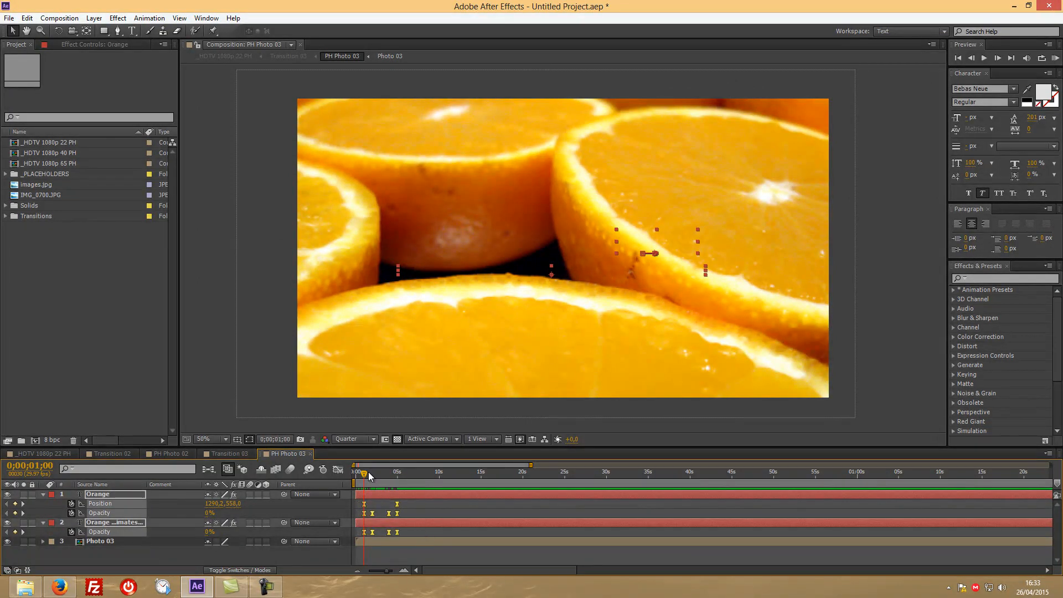
{"action": "left_click_drag", "start_coordinate": [616, 292], "coordinate": [792, 356]}
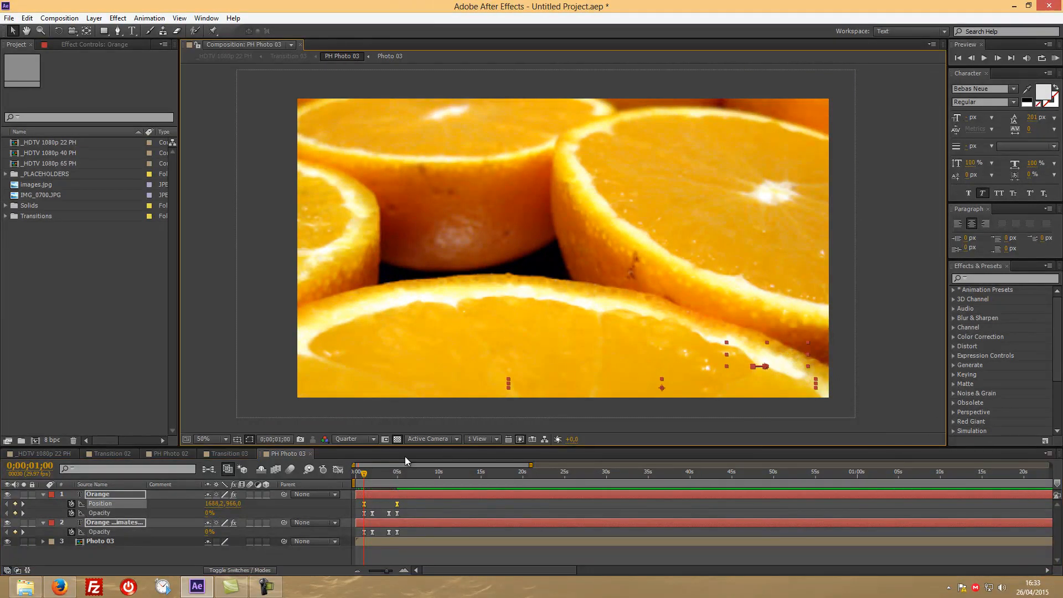
Step: Remove the Orange title's Position animation and shift the title slightly right and down, closer to the end of its caption
{"action": "mouse_move", "coordinate": [371, 474]}
{"action": "left_mouse_down"}
{"action": "mouse_move", "coordinate": [359, 473]}
{"action": "mouse_move", "coordinate": [411, 476]}
{"action": "mouse_move", "coordinate": [356, 474]}
{"action": "mouse_move", "coordinate": [386, 475]}
{"action": "left_mouse_up"}
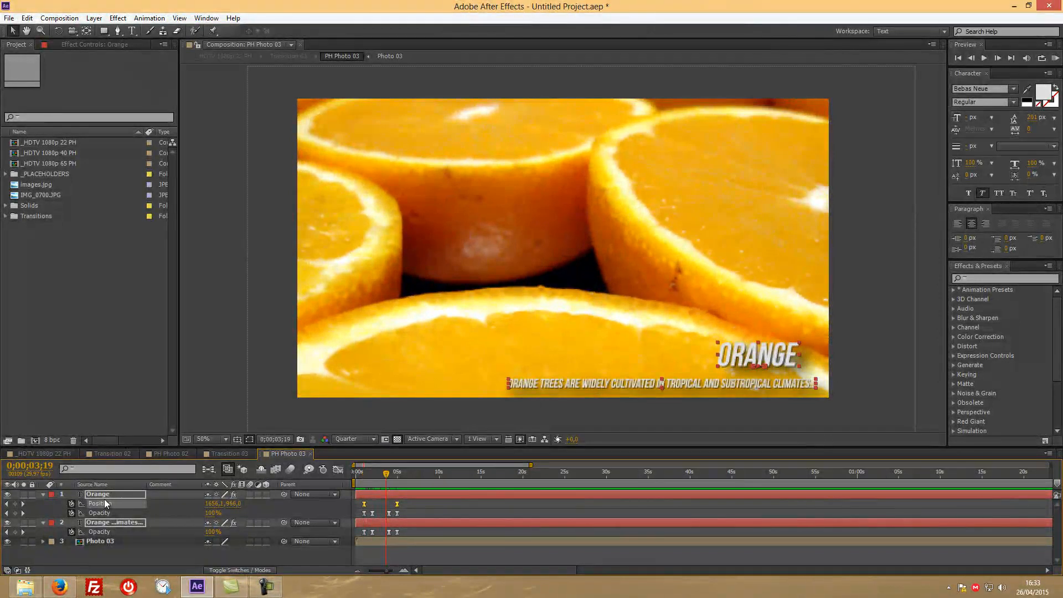
{"action": "left_click", "coordinate": [88, 556]}
{"action": "left_click", "coordinate": [71, 503]}
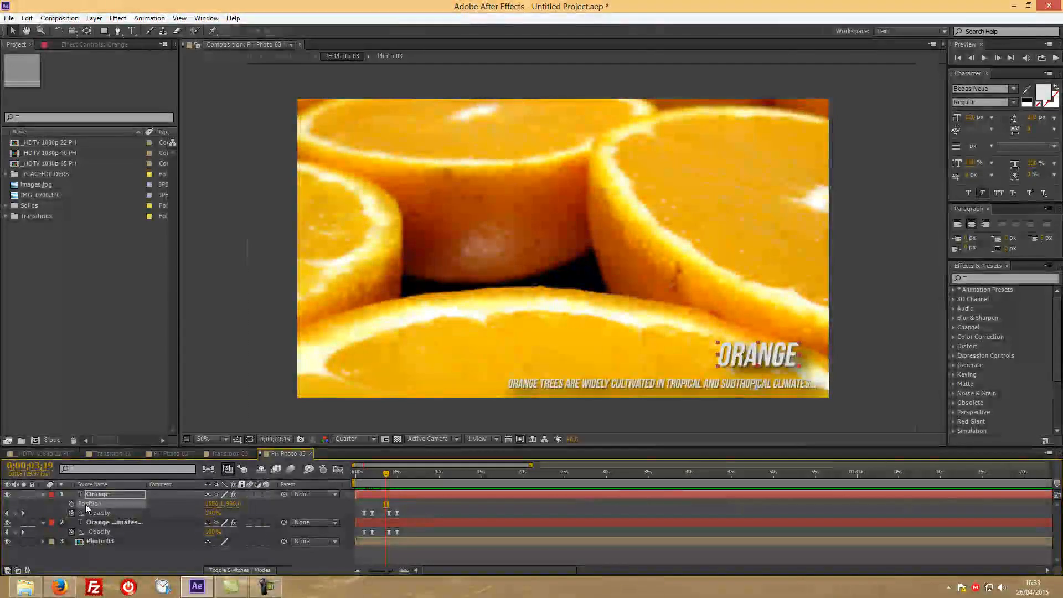
{"action": "left_click_drag", "start_coordinate": [788, 361], "coordinate": [800, 363]}
{"action": "mouse_move", "coordinate": [387, 475]}
{"action": "left_mouse_down"}
{"action": "mouse_move", "coordinate": [361, 478]}
{"action": "mouse_move", "coordinate": [409, 474]}
{"action": "mouse_move", "coordinate": [361, 480]}
{"action": "mouse_move", "coordinate": [375, 479]}
{"action": "left_mouse_up"}
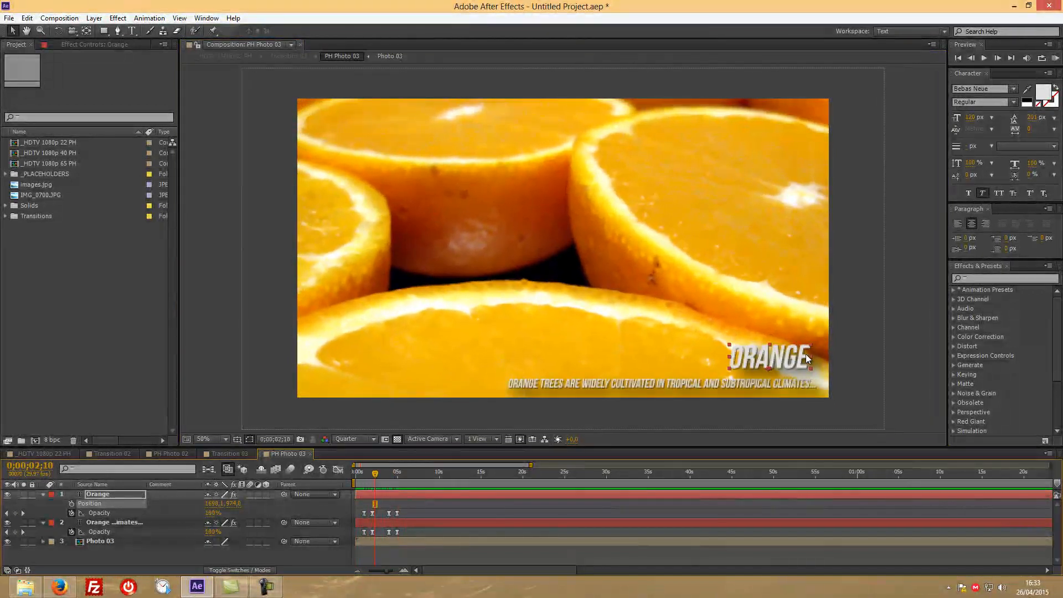
Step: Return to _HDTV 1080p 22 PH and preview the orange slide with its repositioned texts up to 0;00;23;19
{"action": "left_click", "coordinate": [55, 454]}
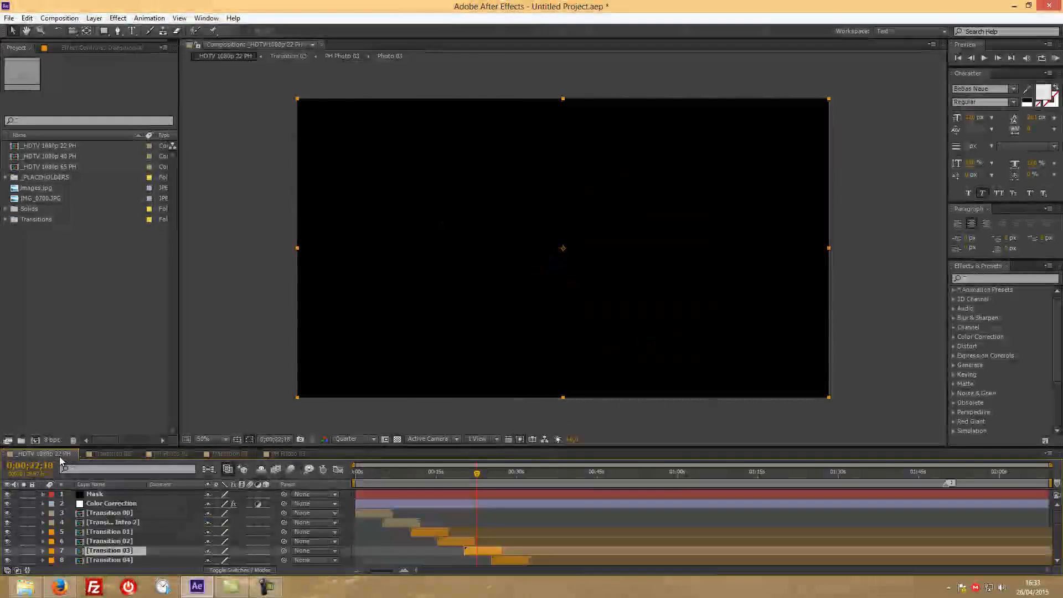
{"action": "mouse_move", "coordinate": [477, 479]}
{"action": "left_mouse_down"}
{"action": "mouse_move", "coordinate": [427, 476]}
{"action": "mouse_move", "coordinate": [462, 476]}
{"action": "left_mouse_up"}
{"action": "left_click_drag", "start_coordinate": [462, 471], "coordinate": [484, 473]}
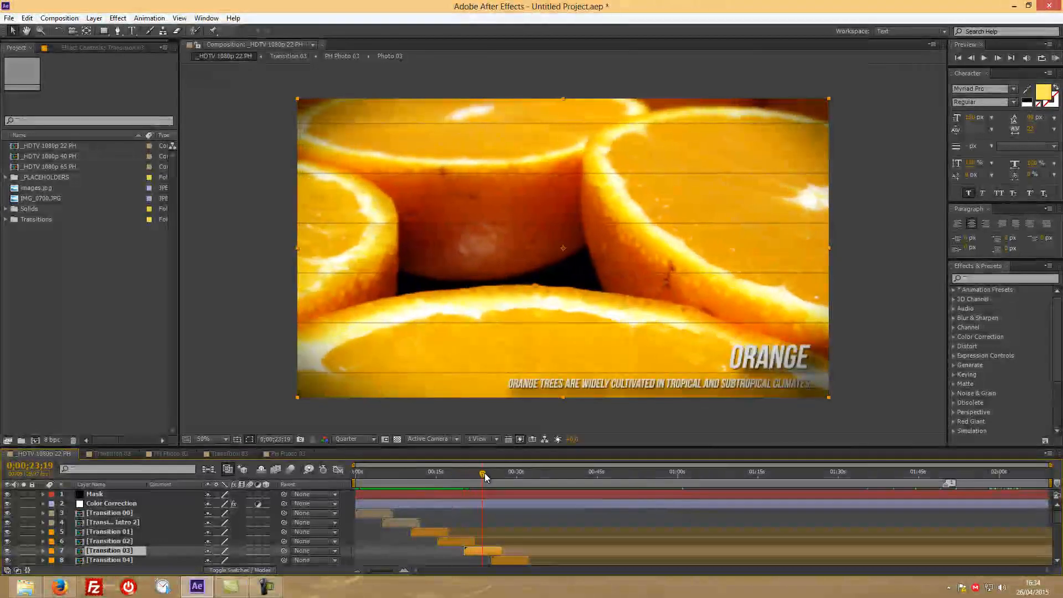